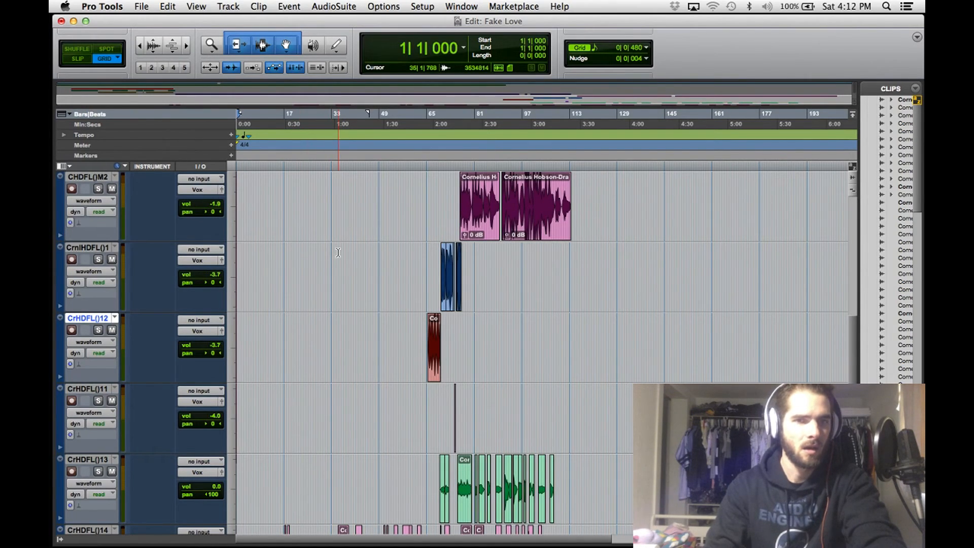
- Switch to the mix view and take the Auto-Tune EFX insert on the soloed main vocal track out of bypass
{"action": "scroll", "coordinate": [337, 252], "scroll_direction": "down", "scroll_amount": 8}
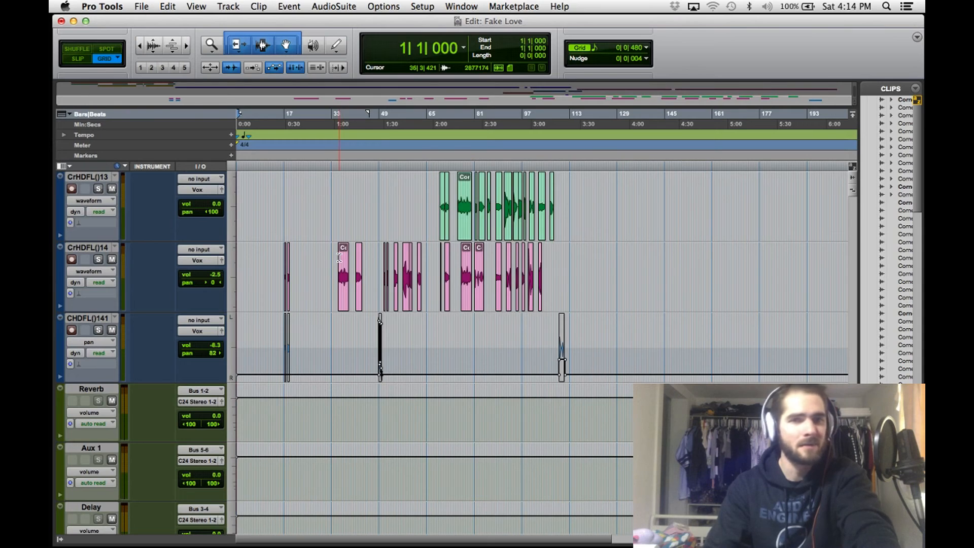
{"action": "key", "text": "super+equal"}
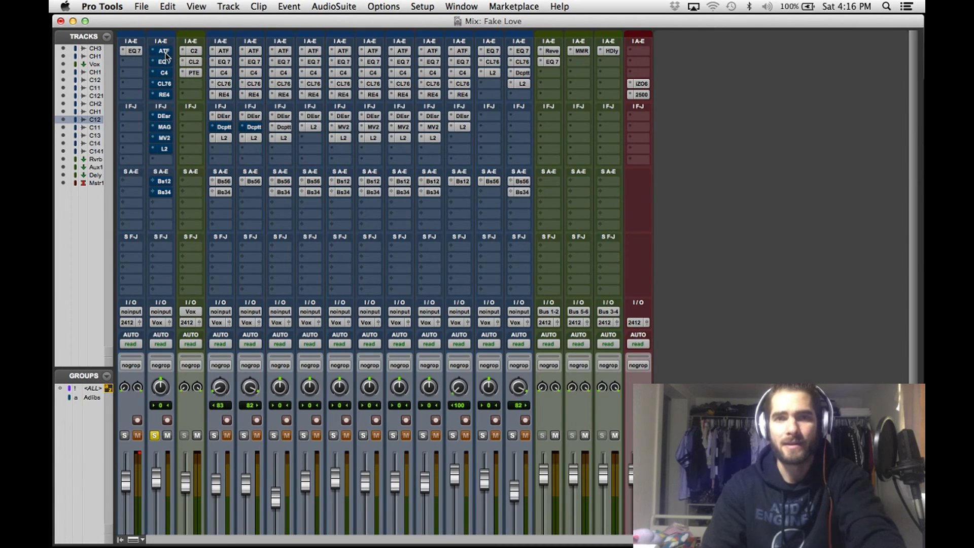
{"action": "left_click", "coordinate": [164, 51]}
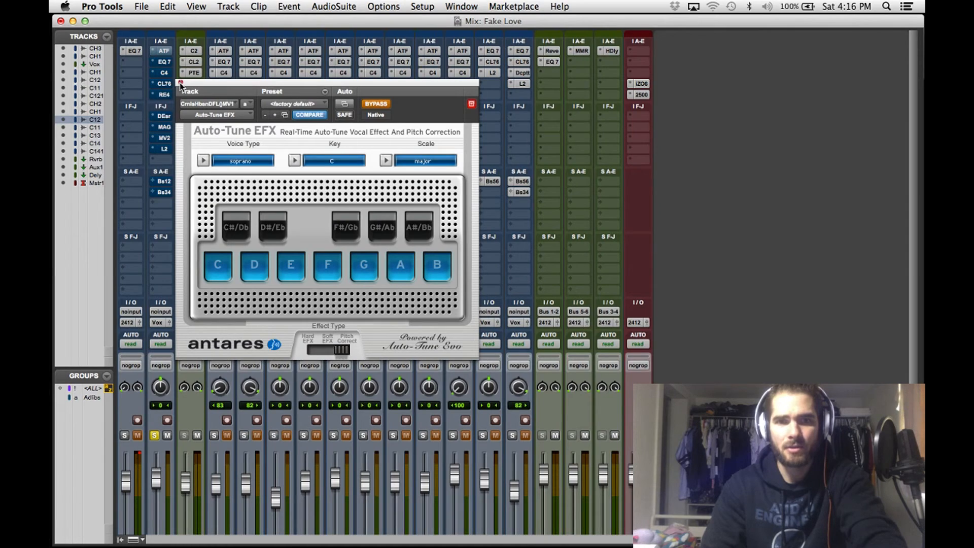
{"action": "left_click", "coordinate": [376, 104]}
{"action": "left_click_drag", "start_coordinate": [217, 85], "coordinate": [221, 44]}
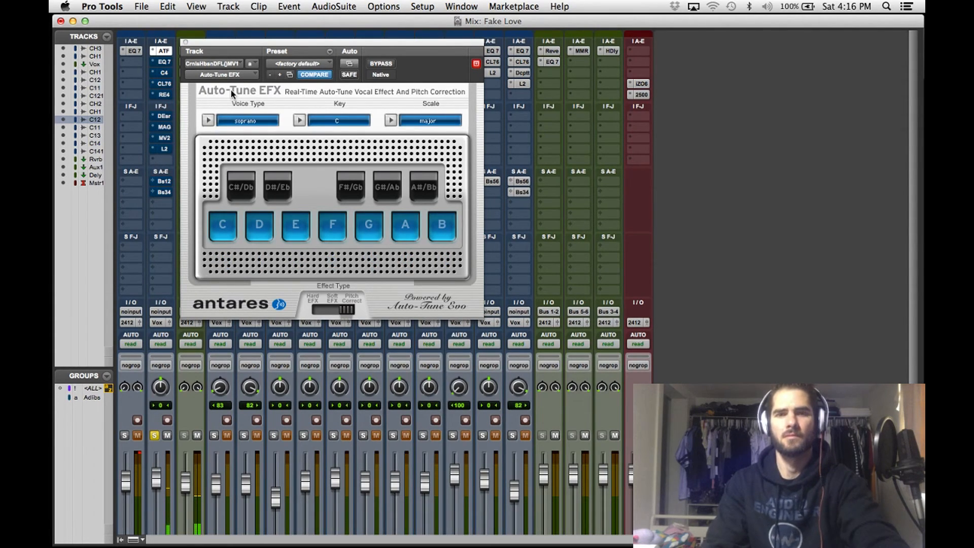
{"action": "left_click", "coordinate": [185, 41]}
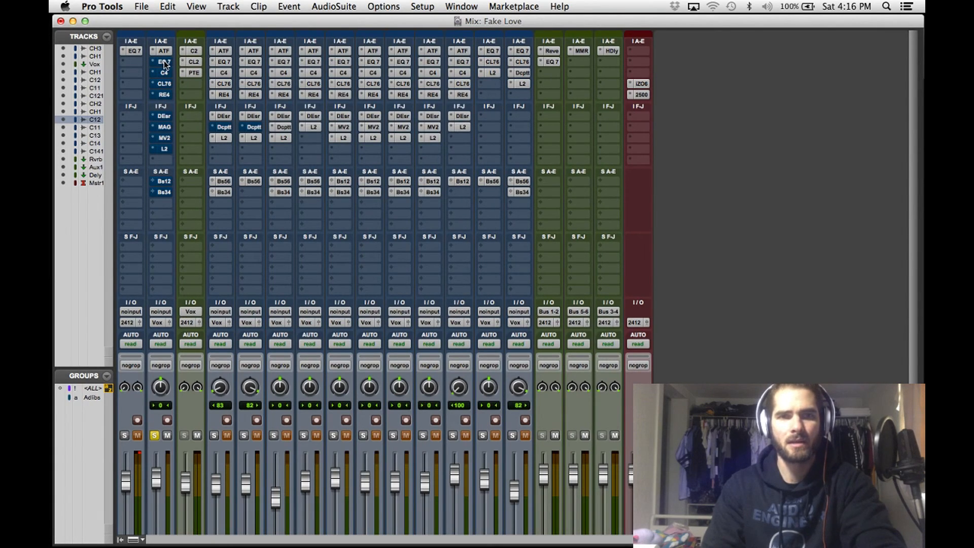
- Enable the EQ3 7-Band insert on the main vocal and compare the sound with and without it
{"action": "left_click", "coordinate": [163, 62]}
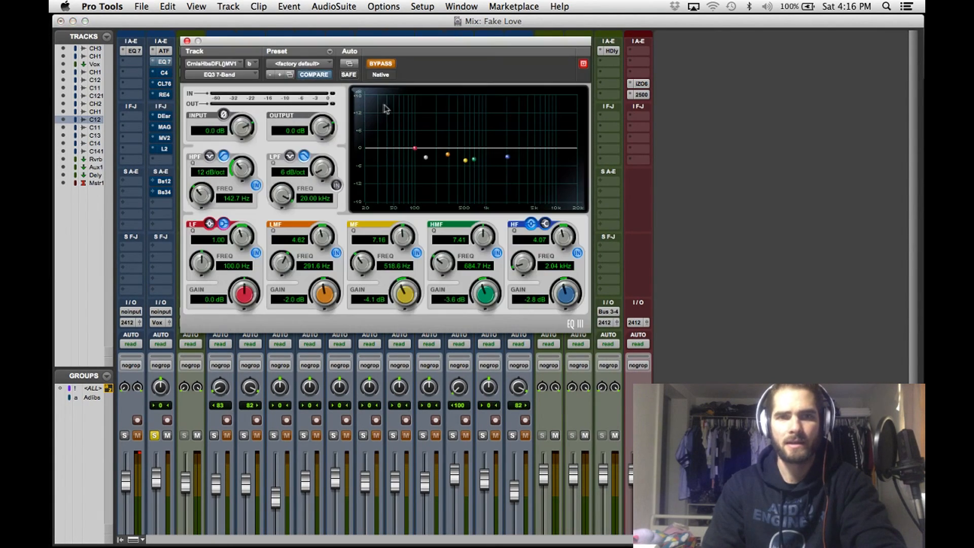
{"action": "left_click", "coordinate": [381, 65]}
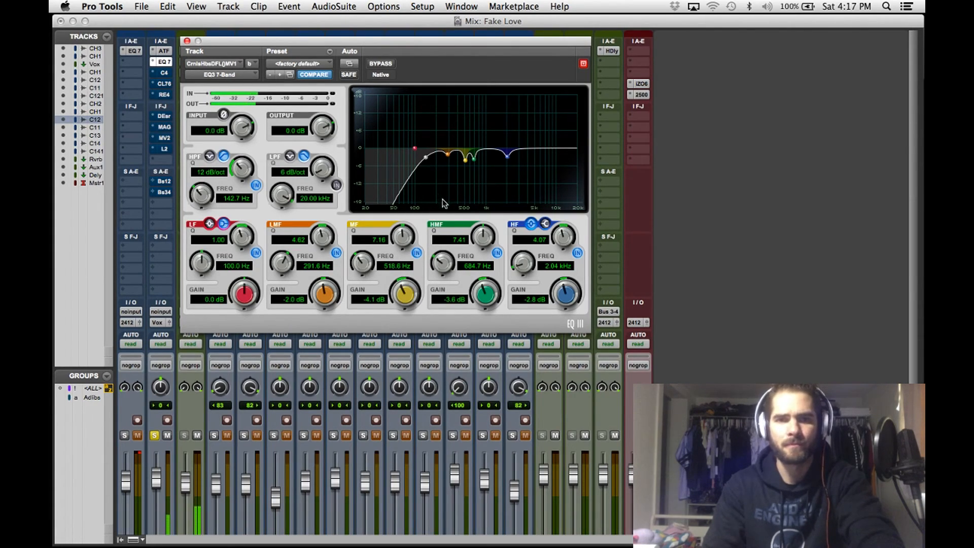
{"action": "left_click", "coordinate": [381, 64]}
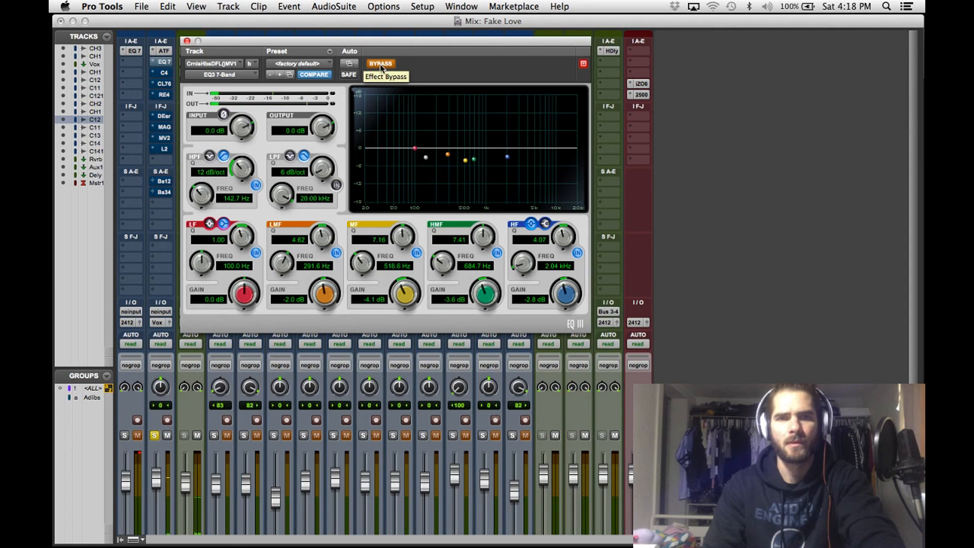
{"action": "left_click", "coordinate": [381, 64]}
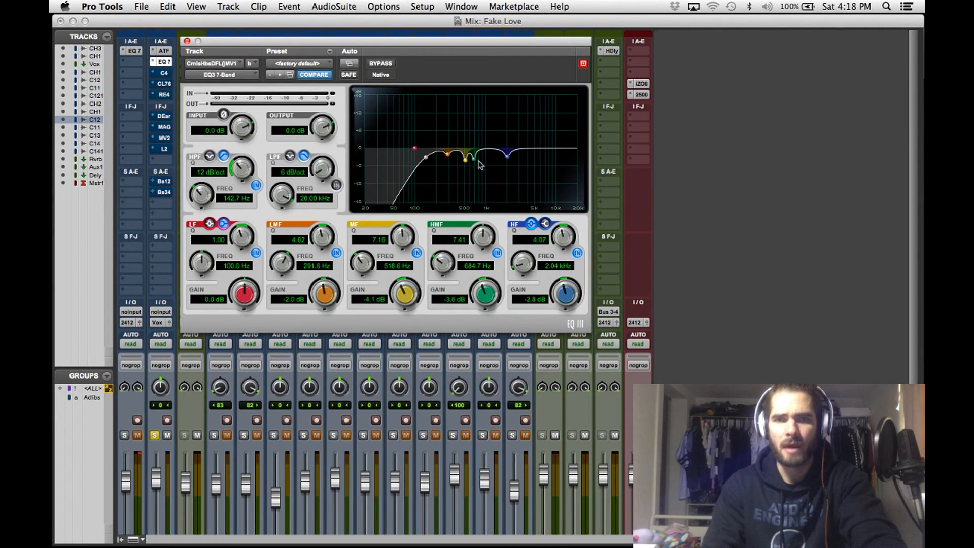
- Sweep the EQ's boosted MF band, settle it at 518.6 Hz and -3.4 dB, and set the HF gain to -3.1 dB
{"action": "left_click_drag", "start_coordinate": [404, 299], "coordinate": [360, 267]}
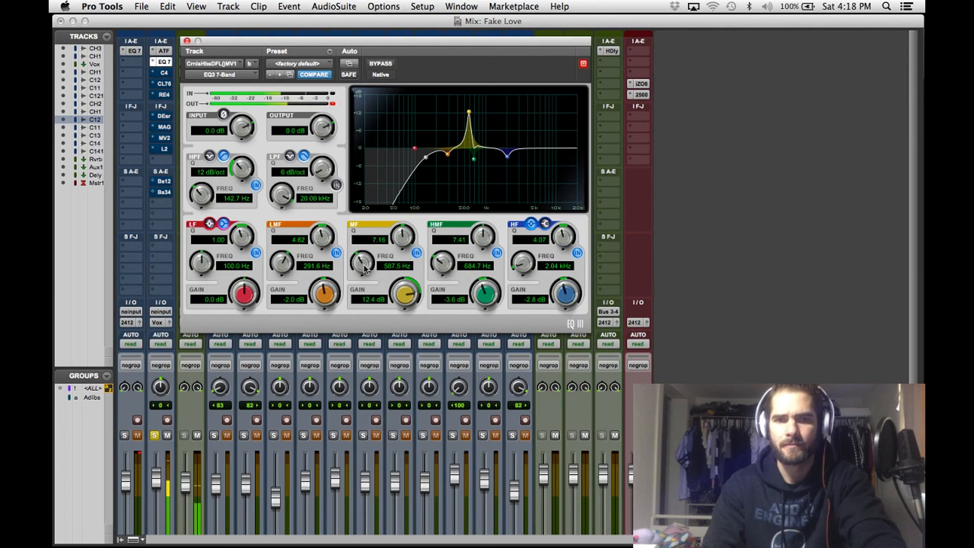
{"action": "left_click_drag", "start_coordinate": [363, 268], "coordinate": [406, 386]}
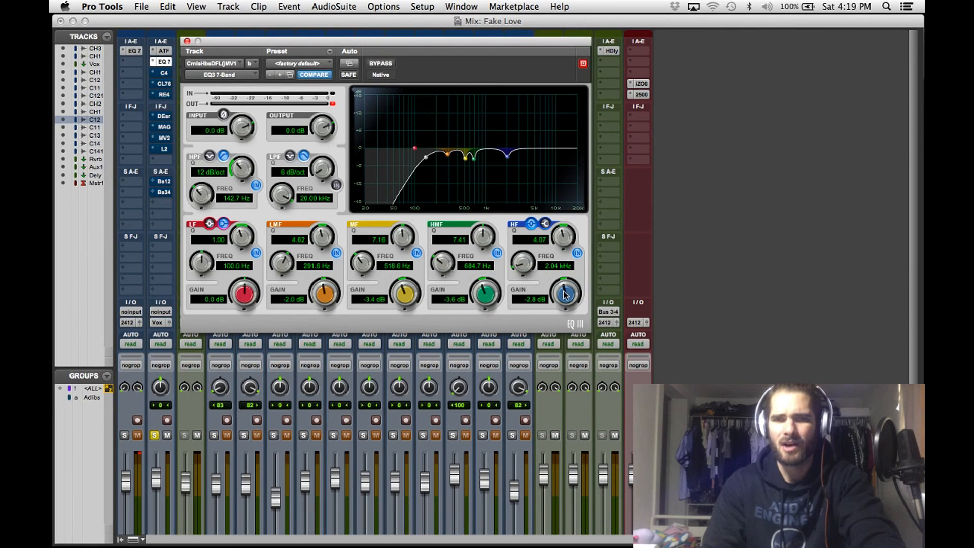
{"action": "left_click_drag", "start_coordinate": [565, 295], "coordinate": [569, 322]}
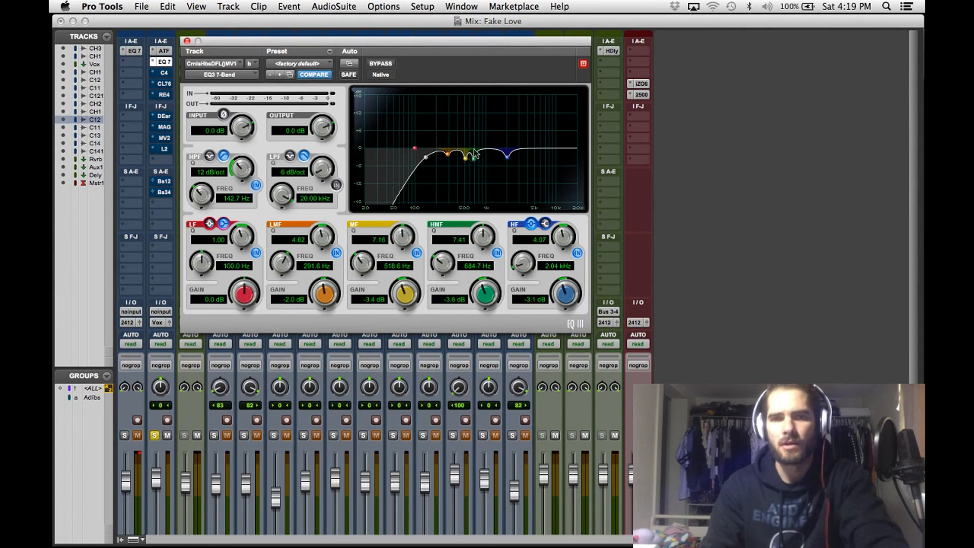
{"action": "left_click", "coordinate": [186, 40]}
- Enable the C4 multiband processor on the main vocal, comparing it with bypass during playback
{"action": "left_click", "coordinate": [163, 74]}
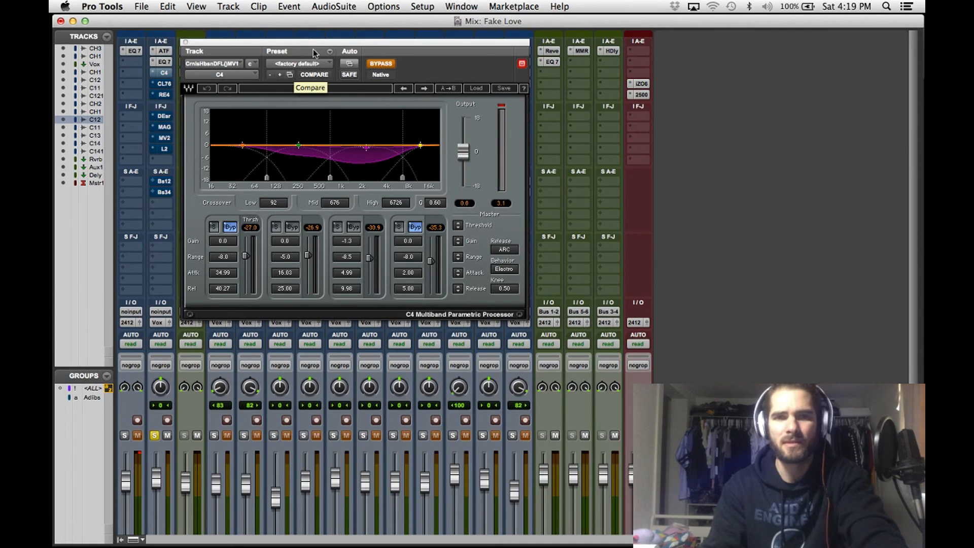
{"action": "left_click_drag", "start_coordinate": [306, 49], "coordinate": [310, 46]}
{"action": "key", "text": "space"}
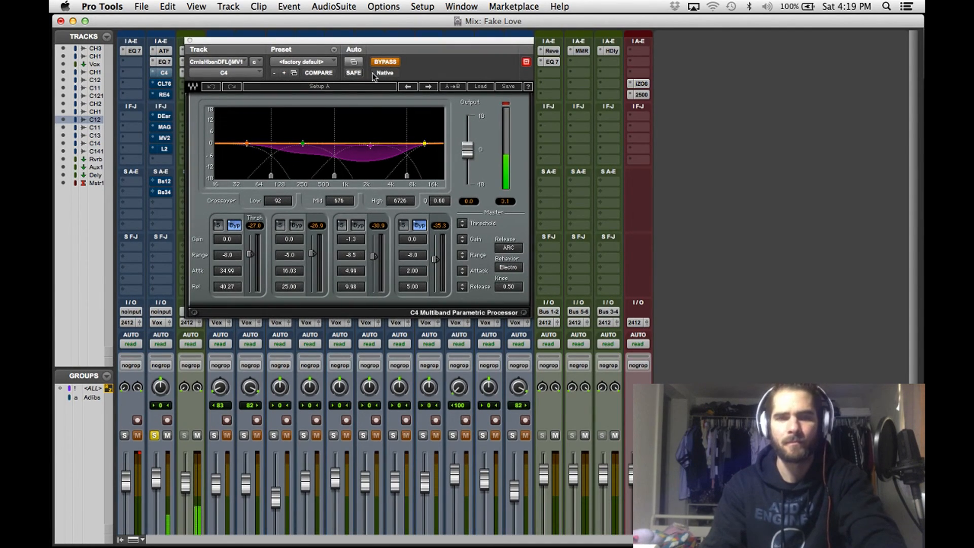
{"action": "left_click", "coordinate": [385, 62]}
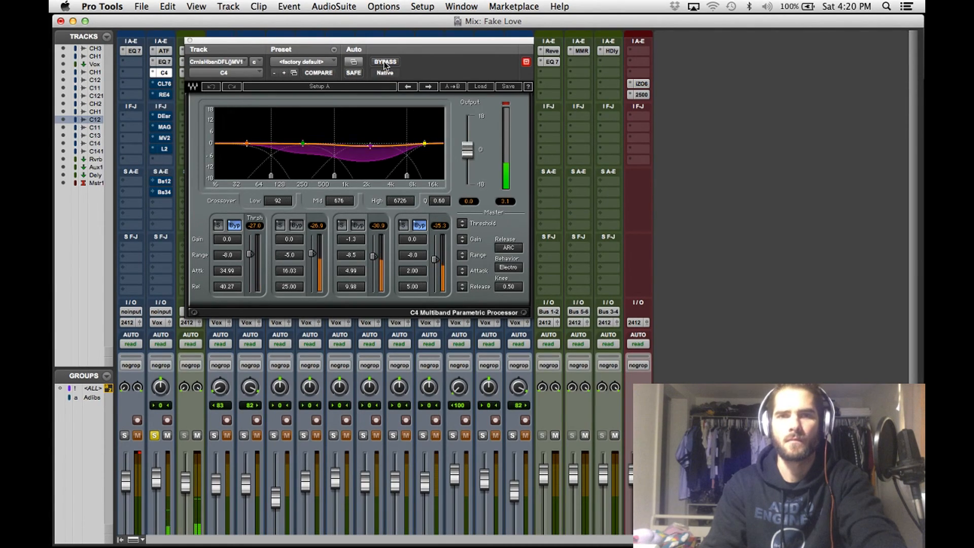
{"action": "left_click", "coordinate": [384, 63]}
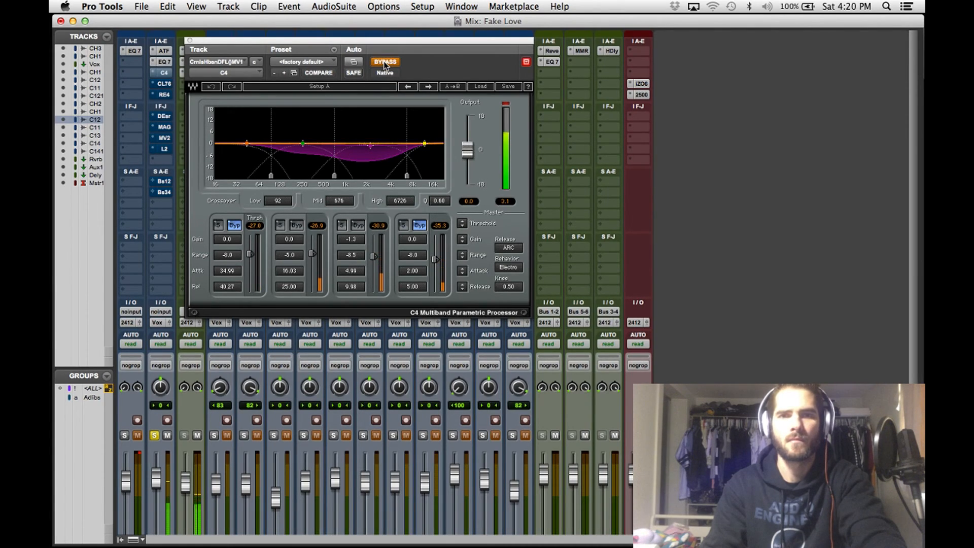
{"action": "left_click", "coordinate": [385, 62]}
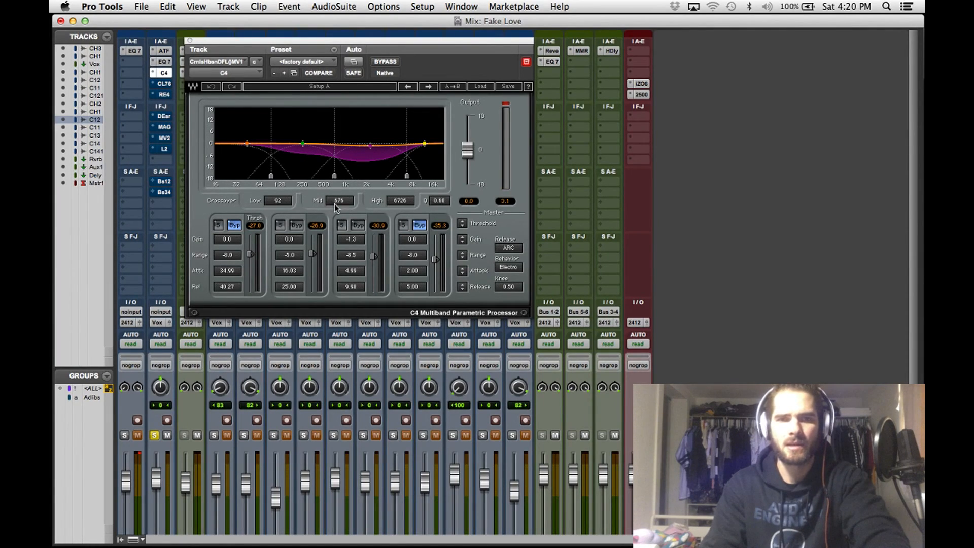
- Set the C4's mid crossover to 694 and its third band's threshold to -29.8 and range to -8.1, and reset the output peak indicator
{"action": "left_click_drag", "start_coordinate": [335, 177], "coordinate": [336, 177]}
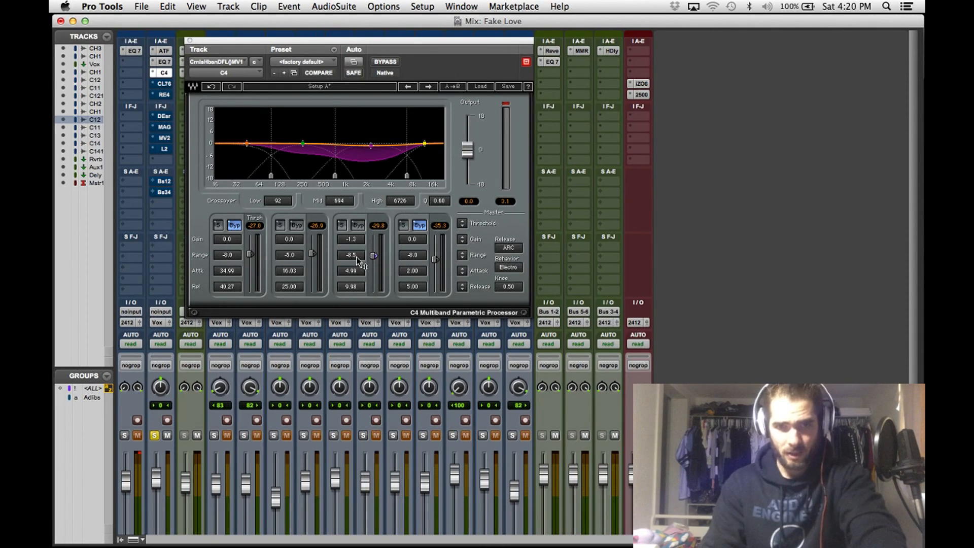
{"action": "left_click_drag", "start_coordinate": [354, 256], "coordinate": [355, 254]}
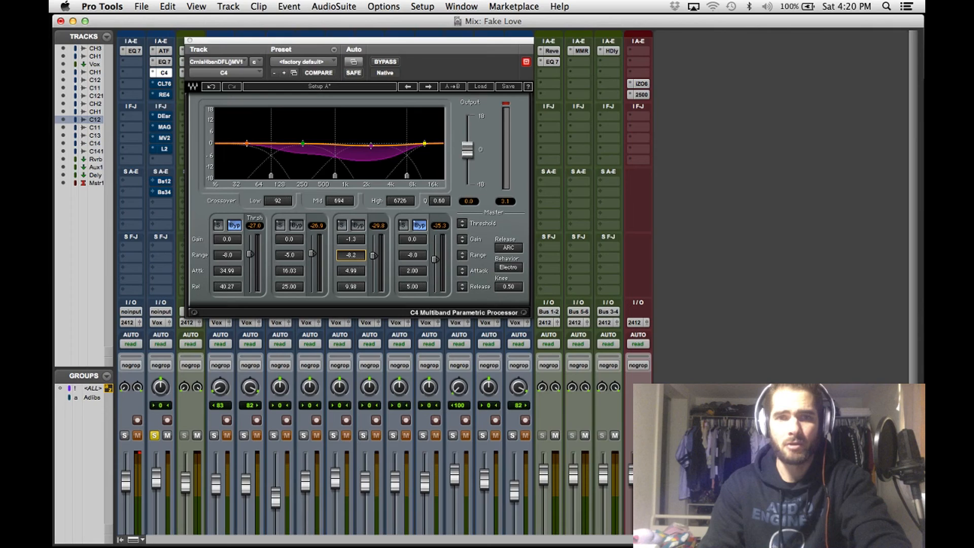
{"action": "left_click_drag", "start_coordinate": [355, 253], "coordinate": [354, 252]}
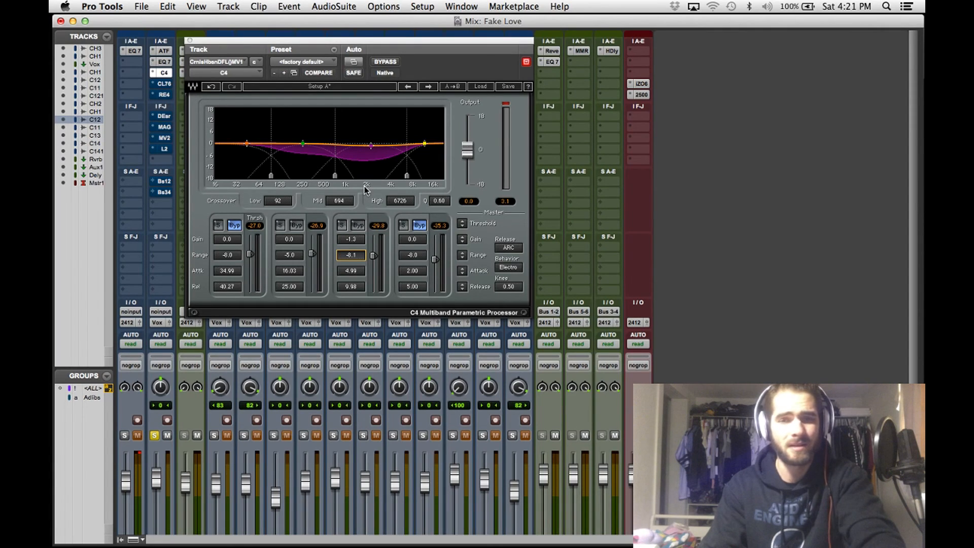
{"action": "left_click", "coordinate": [507, 104]}
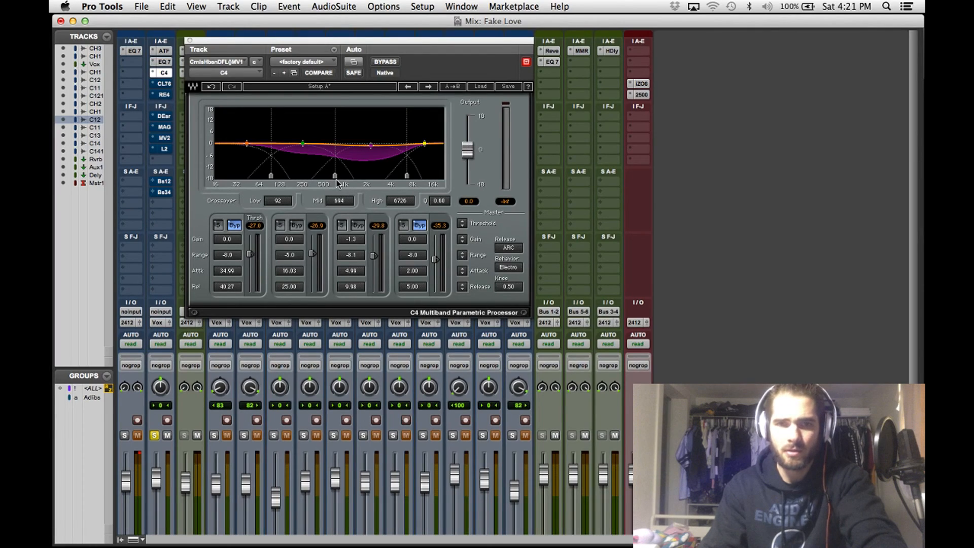
- Audition the C4's third and second bands in solo, one at a time, and close the processor
{"action": "left_click", "coordinate": [342, 225]}
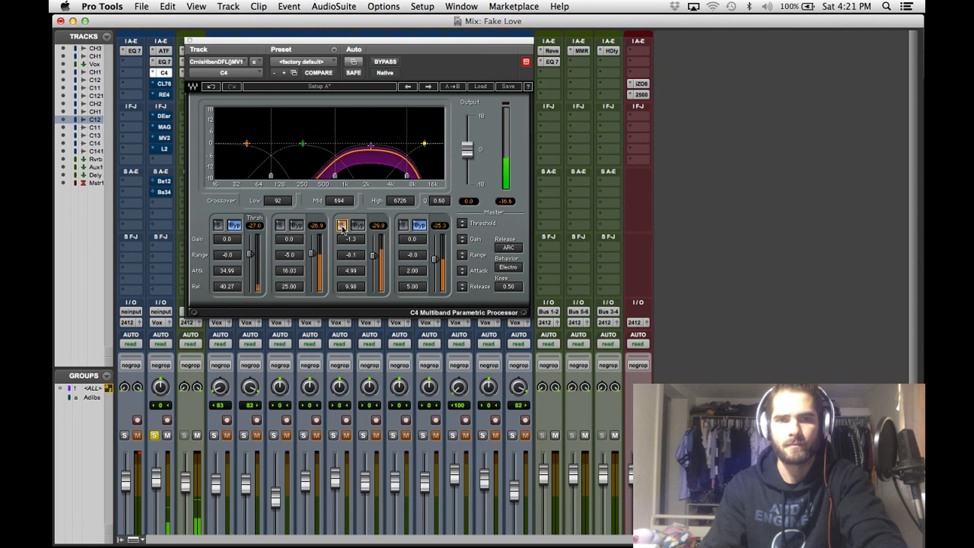
{"action": "left_click", "coordinate": [342, 225]}
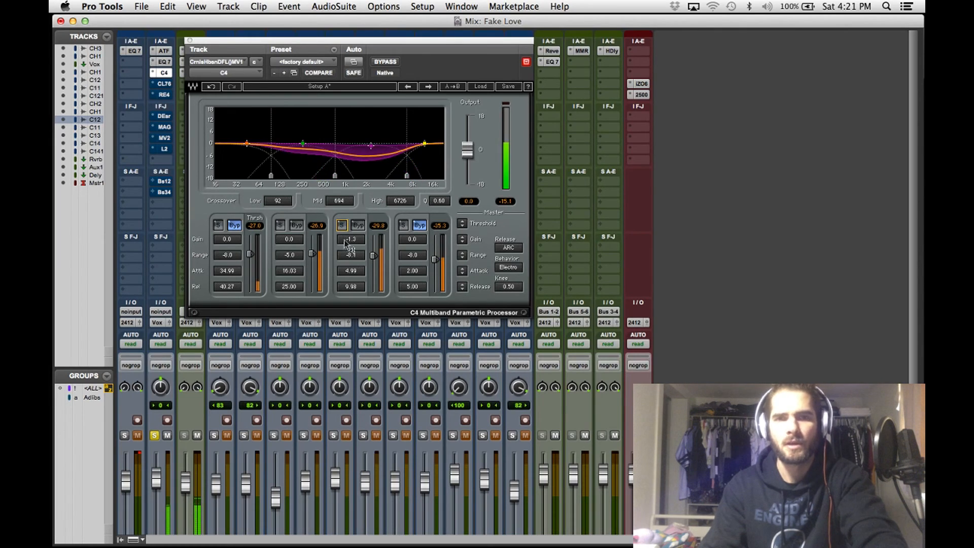
{"action": "left_click", "coordinate": [235, 228]}
{"action": "left_click", "coordinate": [234, 227]}
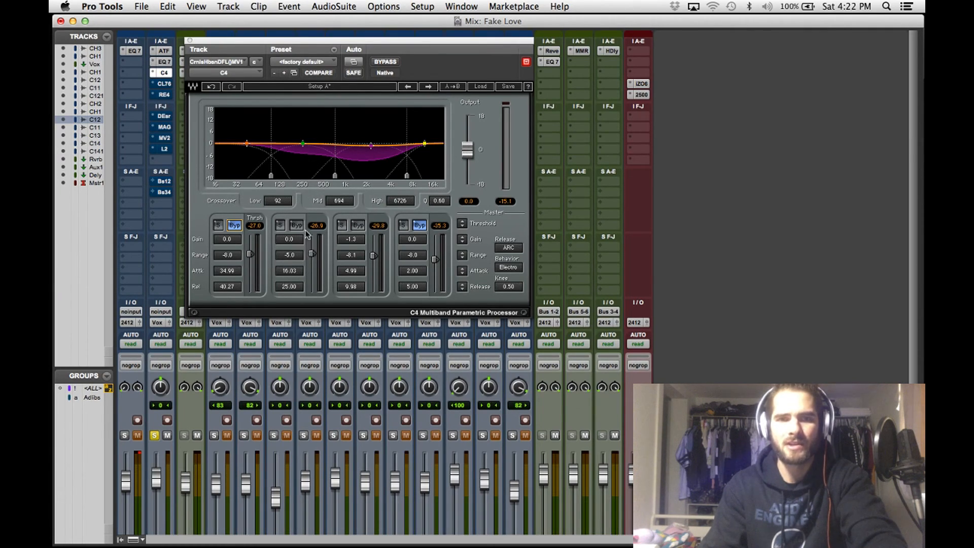
{"action": "left_click", "coordinate": [280, 226]}
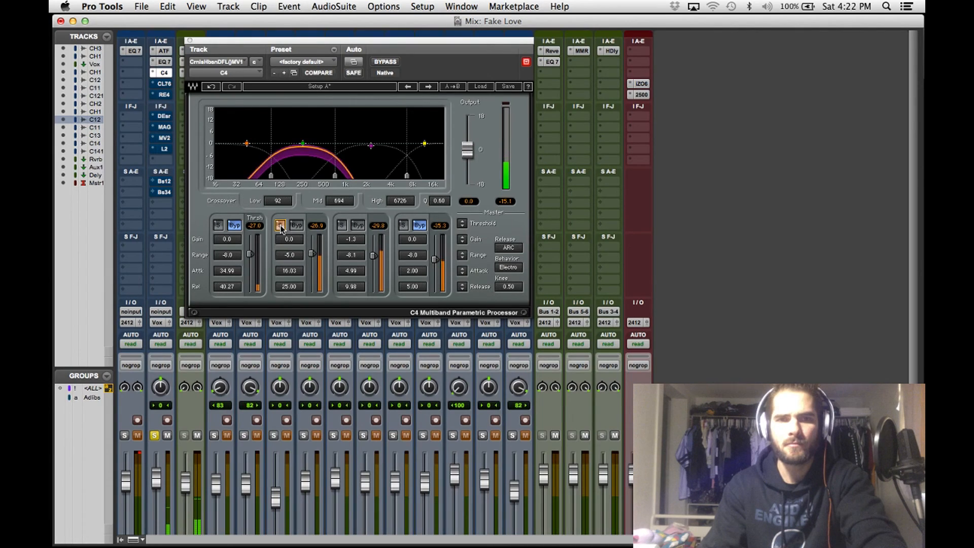
{"action": "left_click", "coordinate": [280, 226]}
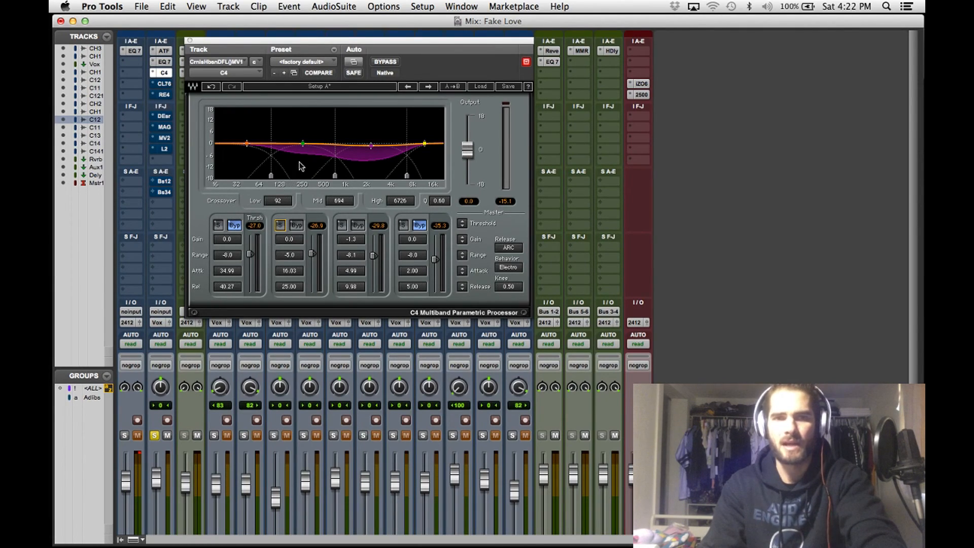
{"action": "left_click", "coordinate": [189, 41]}
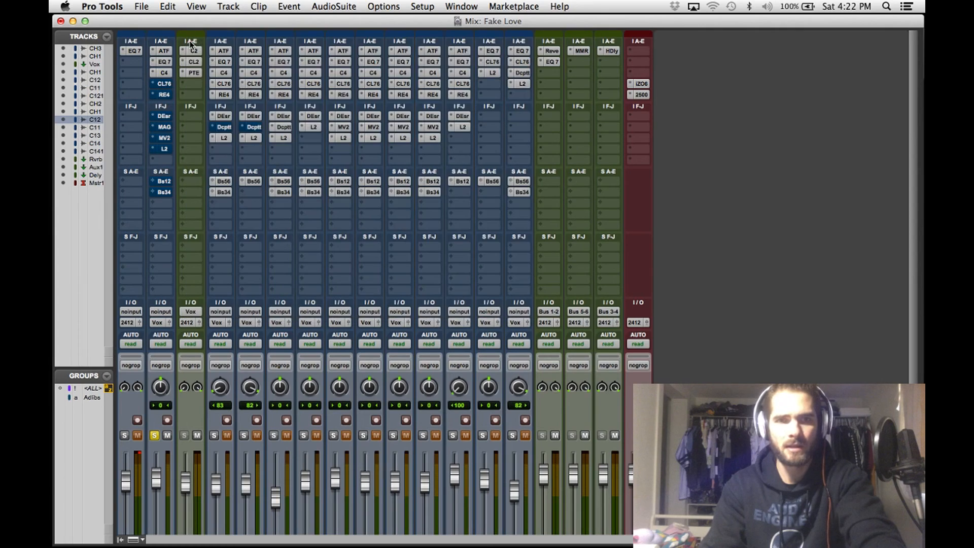
- Enable the CLA-76 compressor on the main vocal and fine-tune its release, attack and input, checking the result against bypass
{"action": "left_click", "coordinate": [164, 84]}
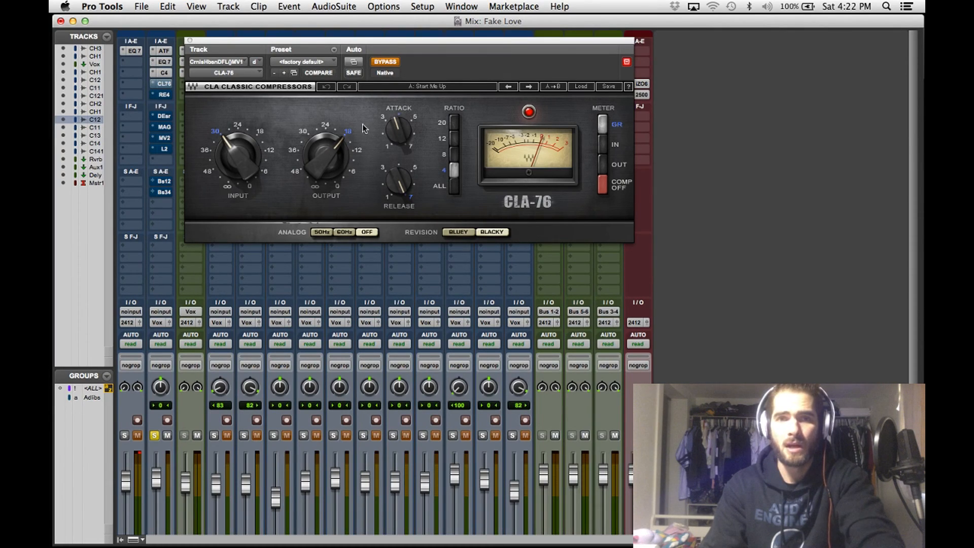
{"action": "left_click", "coordinate": [384, 63]}
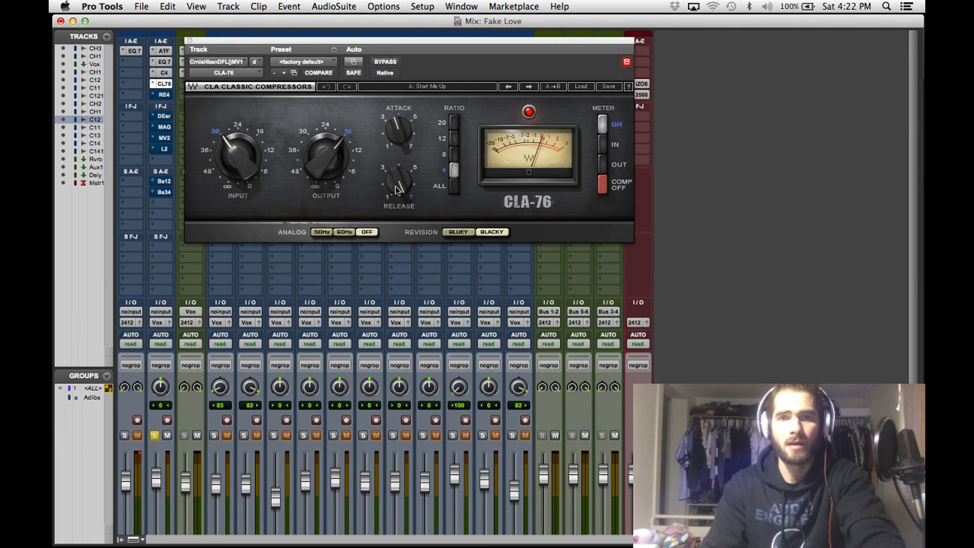
{"action": "left_click_drag", "start_coordinate": [401, 192], "coordinate": [403, 189]}
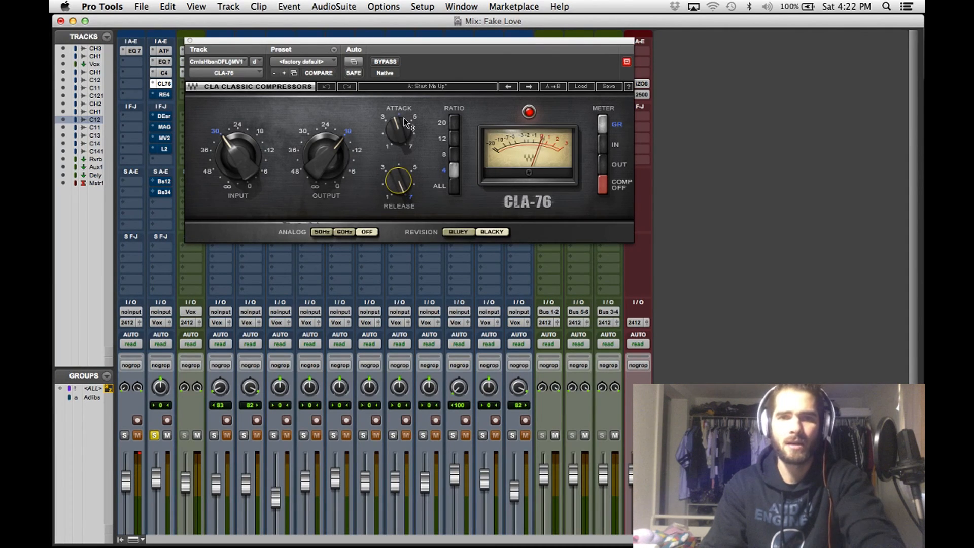
{"action": "left_click_drag", "start_coordinate": [401, 135], "coordinate": [400, 129]}
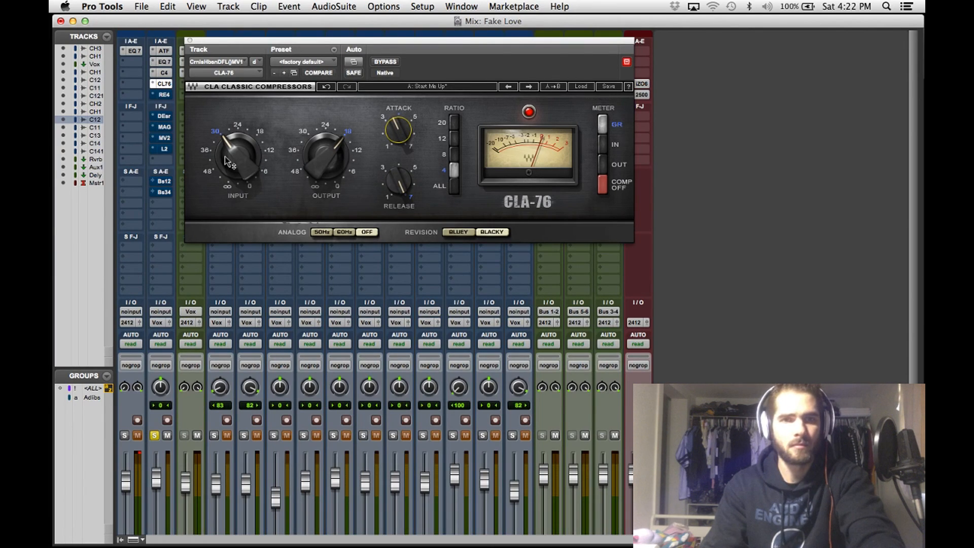
{"action": "mouse_move", "coordinate": [232, 153]}
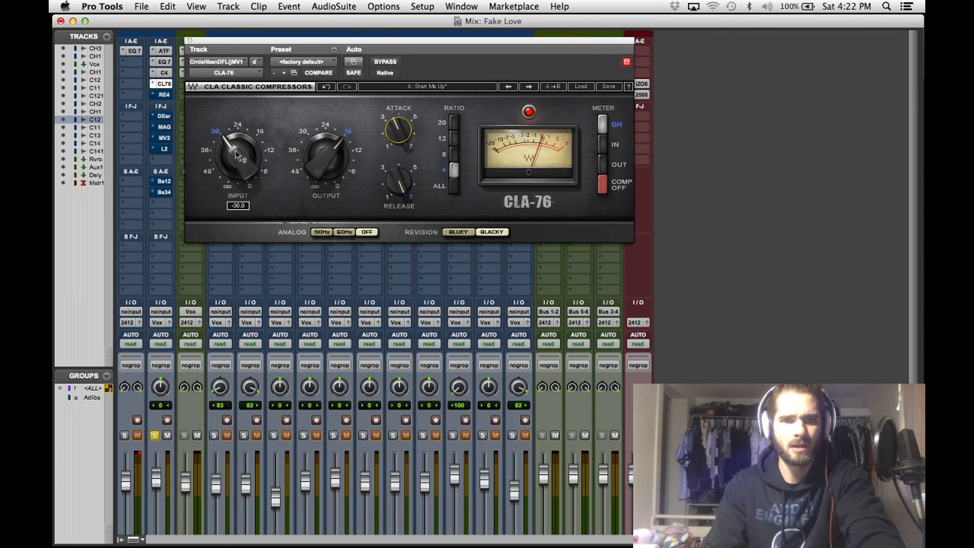
{"action": "left_click_drag", "start_coordinate": [233, 154], "coordinate": [233, 151]}
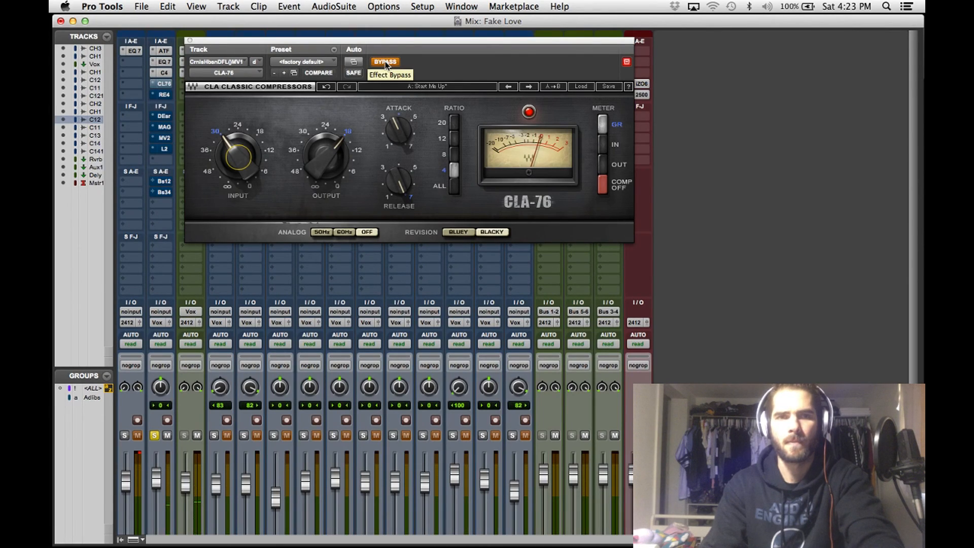
{"action": "left_click", "coordinate": [386, 62]}
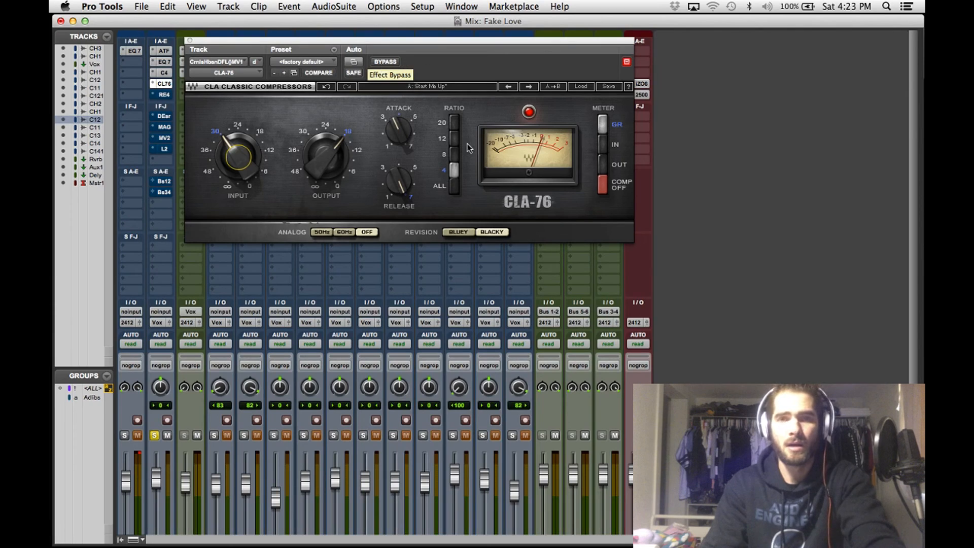
{"action": "left_click", "coordinate": [399, 189]}
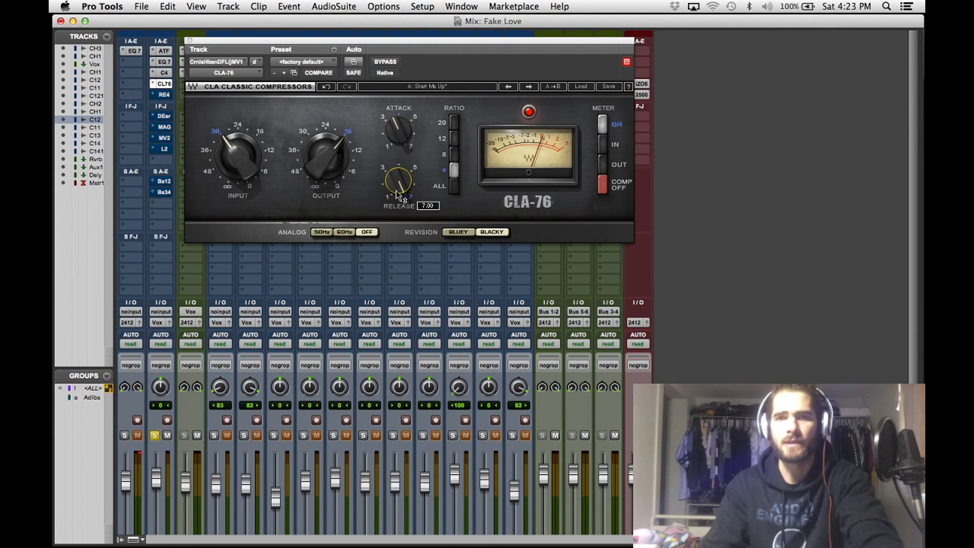
- Enable the Renaissance Equalizer on the main vocal in place of the open CLA-76 and compare its band 6 Hi-Shelf at 0.0 and 5.0 gain
{"action": "left_click", "coordinate": [189, 43]}
{"action": "left_click", "coordinate": [164, 94]}
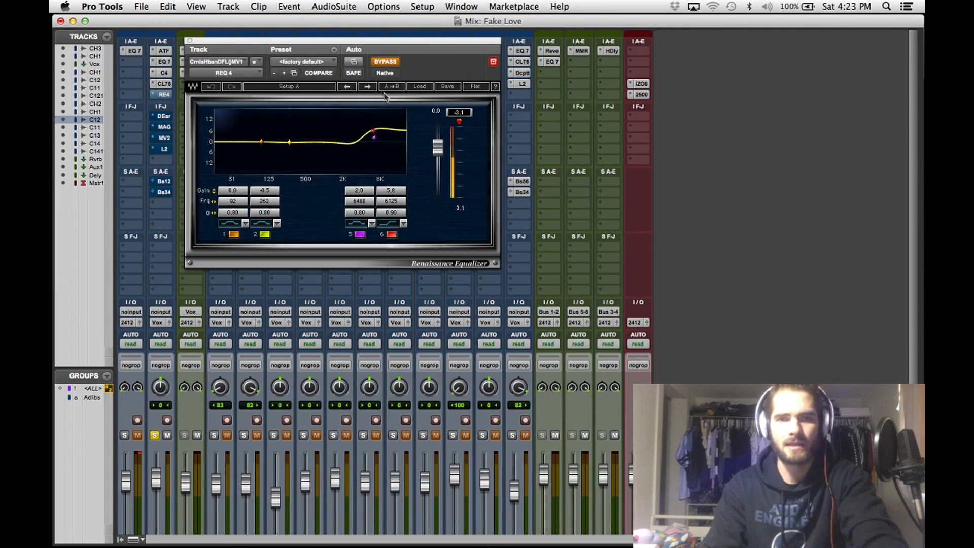
{"action": "left_click", "coordinate": [380, 63]}
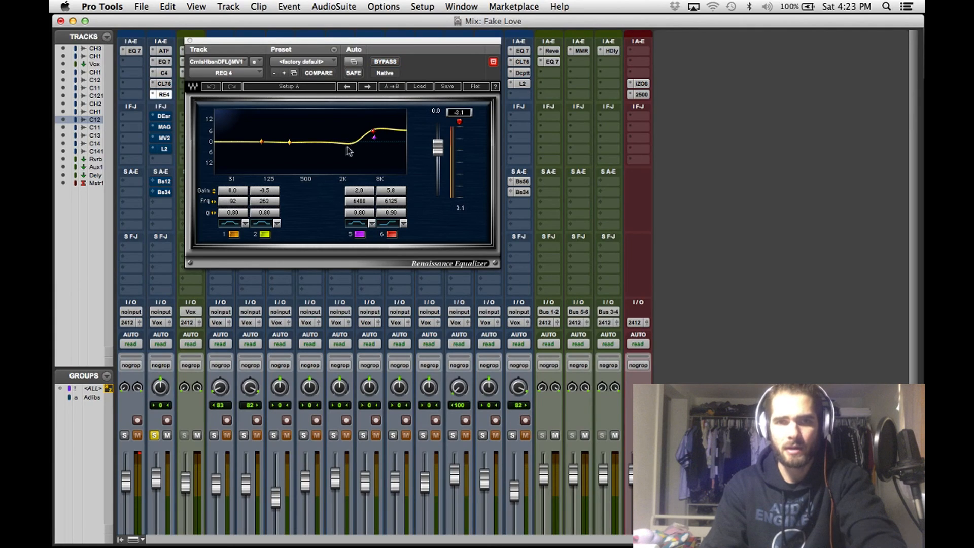
{"action": "left_click", "coordinate": [404, 224]}
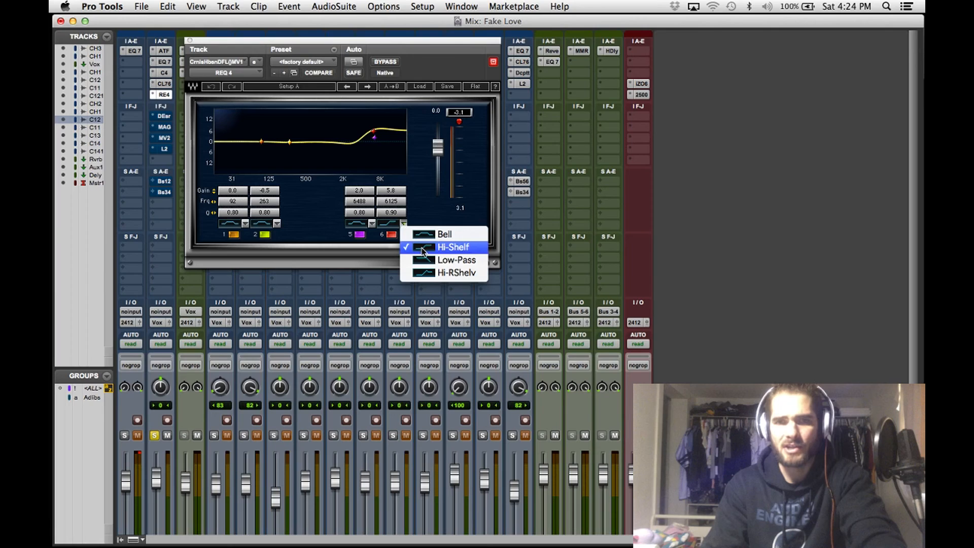
{"action": "left_click", "coordinate": [421, 192]}
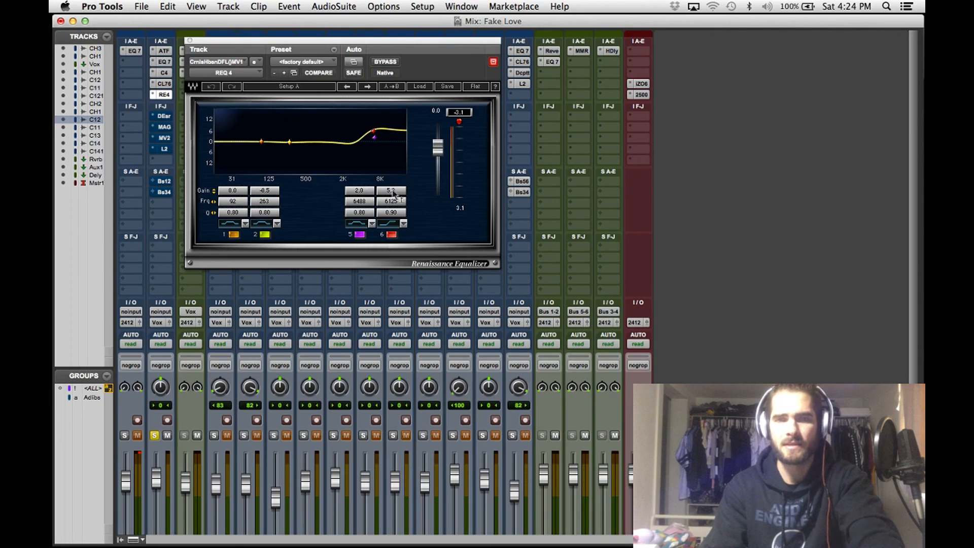
{"action": "left_click_drag", "start_coordinate": [390, 195], "coordinate": [390, 254]}
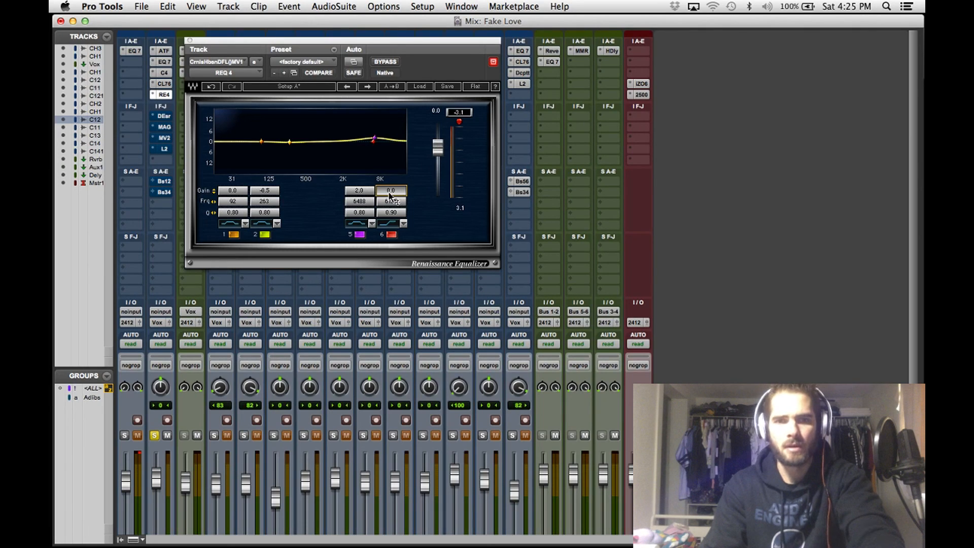
{"action": "left_click_drag", "start_coordinate": [392, 192], "coordinate": [391, 151]}
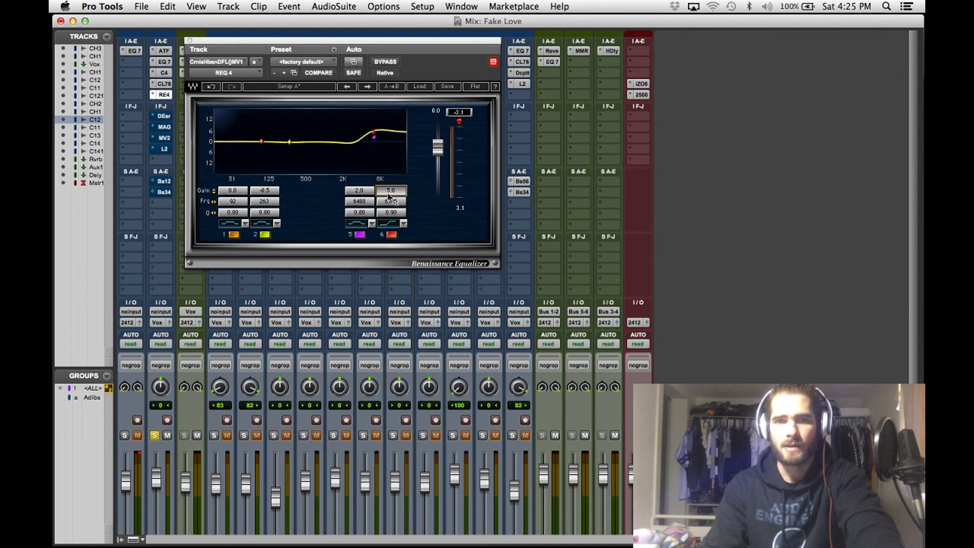
{"action": "left_click", "coordinate": [189, 40]}
- Enable the DeEsser on the main vocal, comparing it with bypass during playback, and close it
{"action": "left_click", "coordinate": [165, 117]}
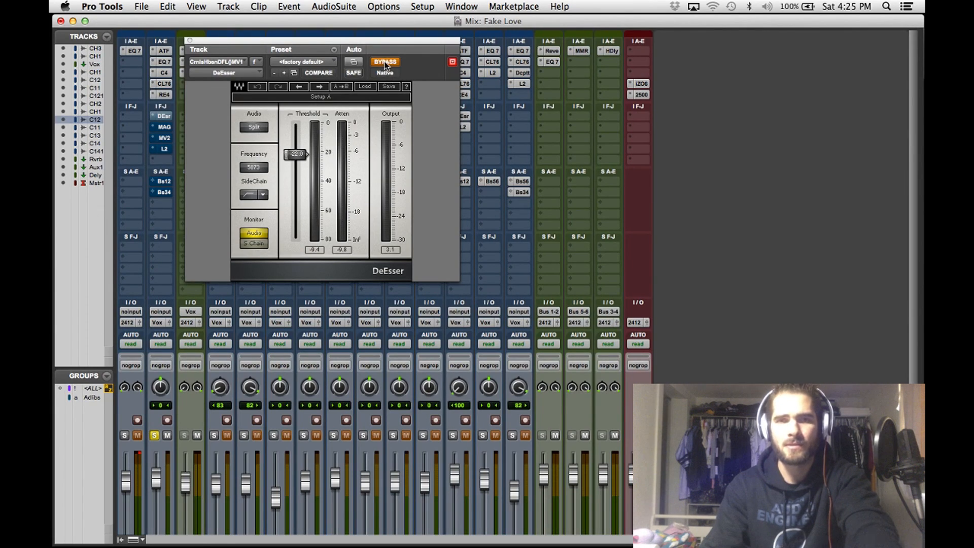
{"action": "key", "text": "space"}
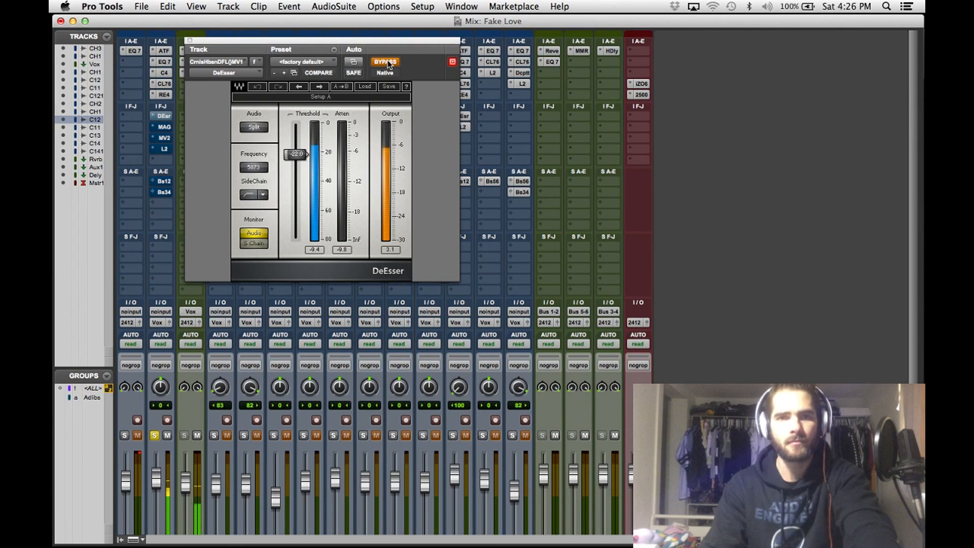
{"action": "left_click", "coordinate": [386, 62]}
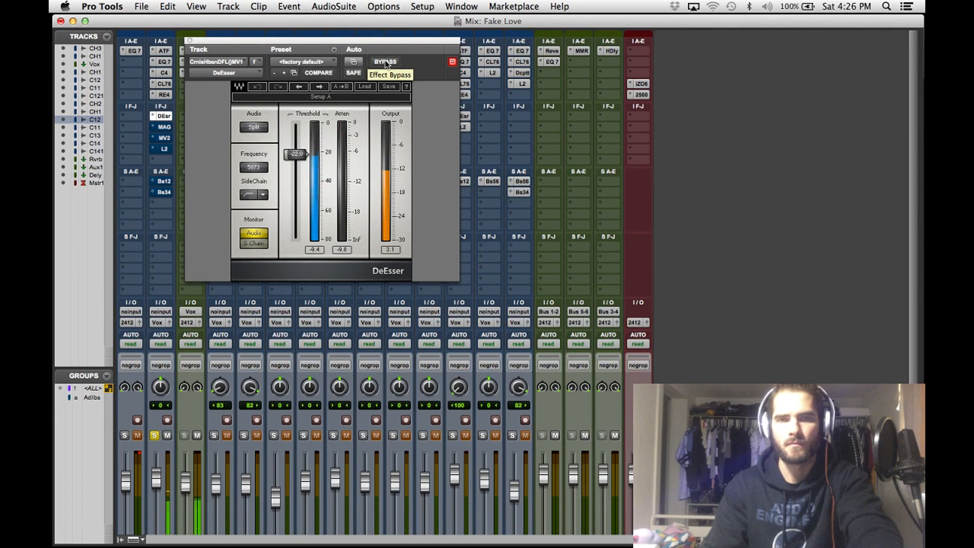
{"action": "left_click", "coordinate": [386, 62]}
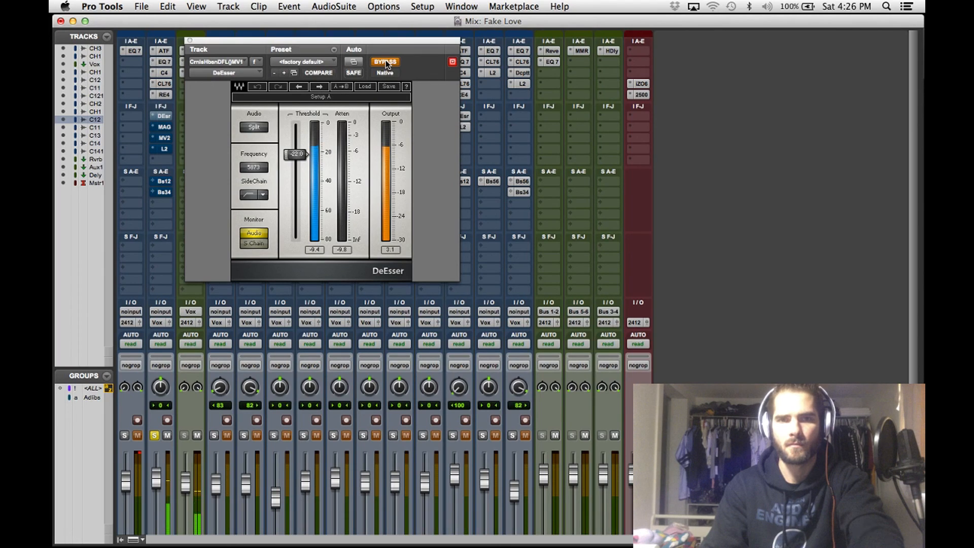
{"action": "left_click", "coordinate": [386, 62]}
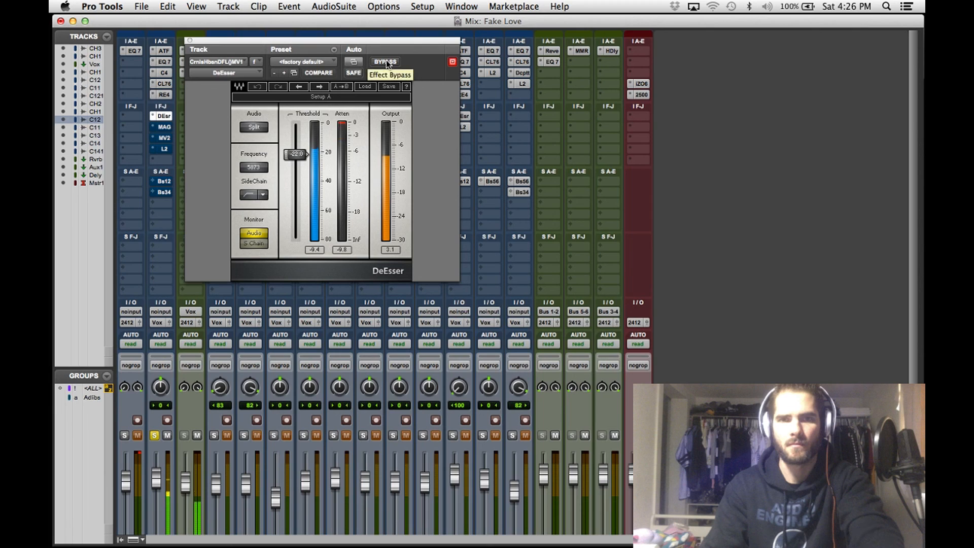
{"action": "left_click", "coordinate": [190, 40]}
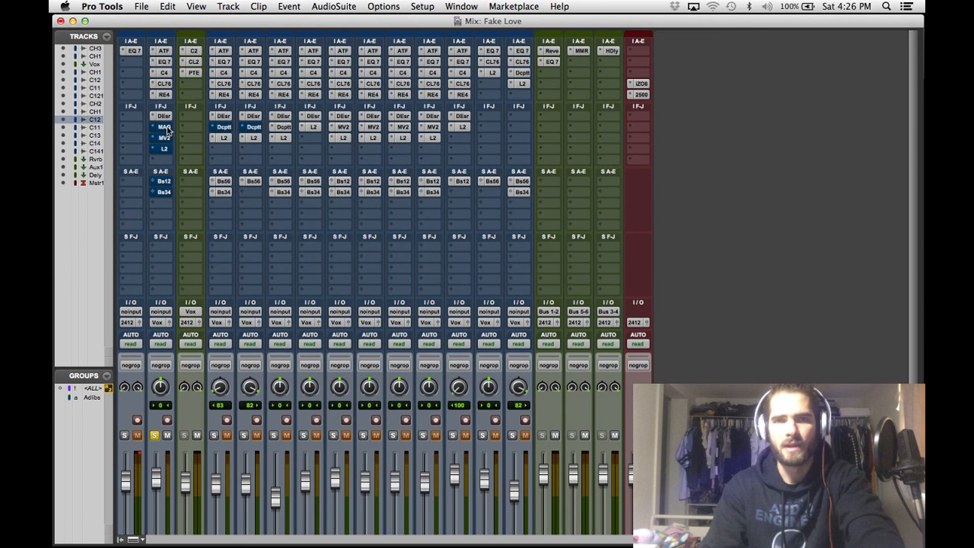
- Enable the Magnetic tape warmer on the main vocal and review its lows and highs voicing options, keeping Warm and Focus
{"action": "left_click", "coordinate": [163, 127]}
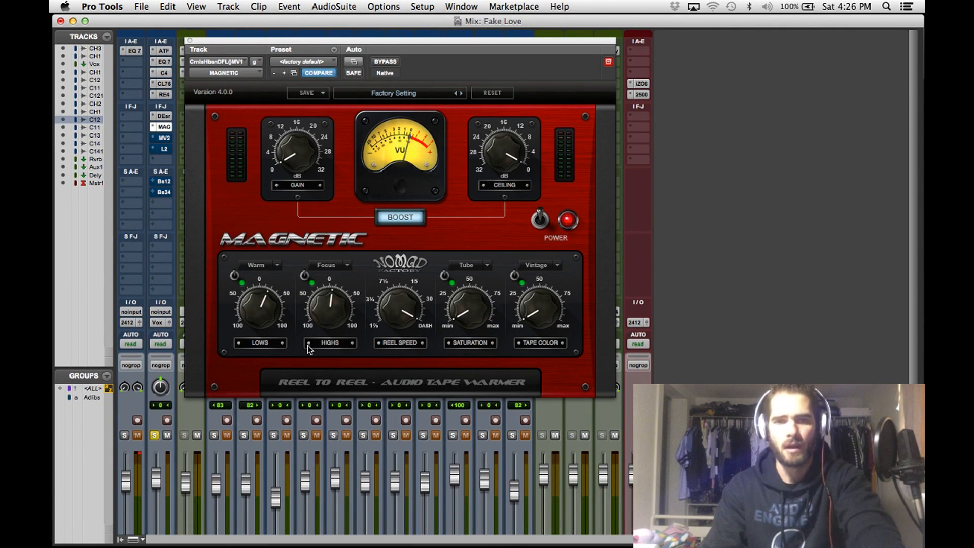
{"action": "left_click", "coordinate": [276, 266]}
{"action": "left_click", "coordinate": [253, 249]}
{"action": "left_click", "coordinate": [277, 266]}
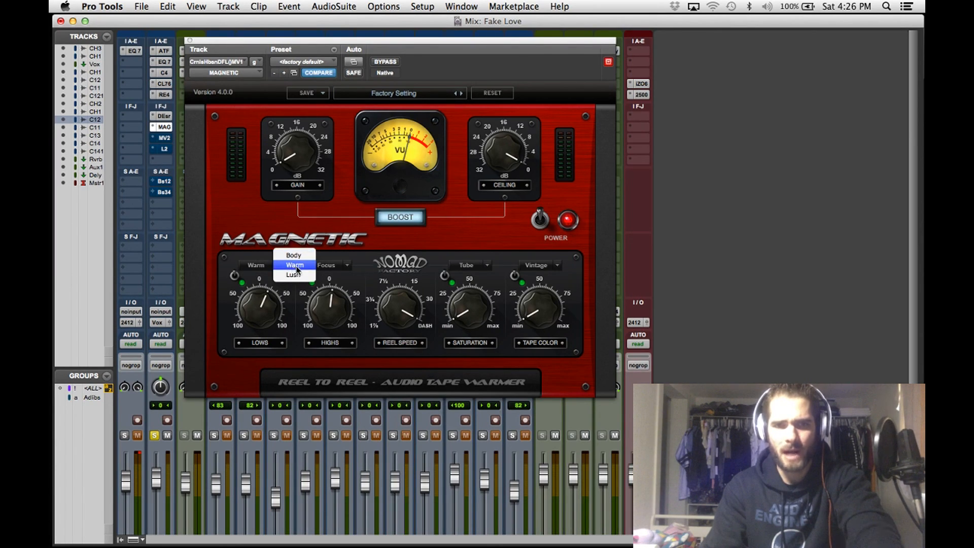
{"action": "left_click", "coordinate": [262, 254]}
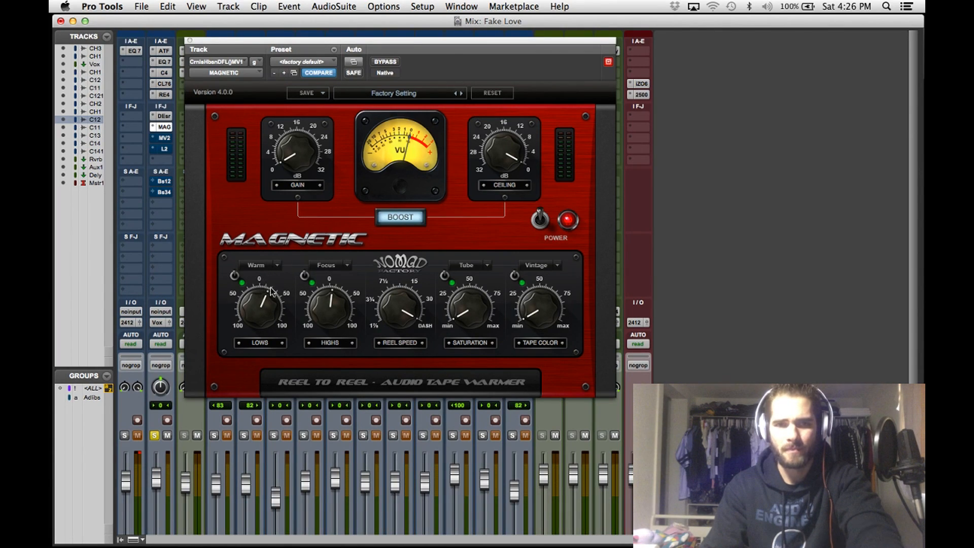
{"action": "left_click", "coordinate": [234, 276]}
{"action": "left_click", "coordinate": [236, 278]}
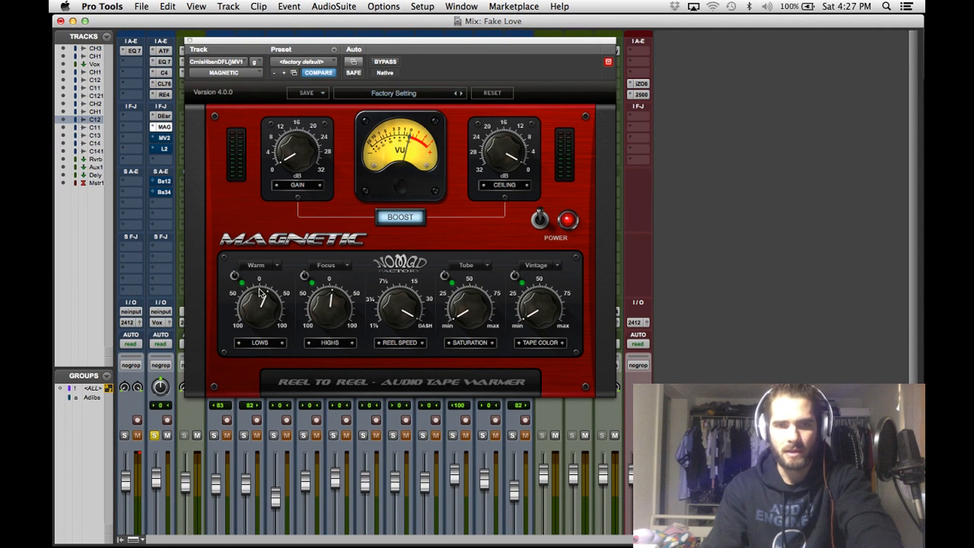
{"action": "left_click", "coordinate": [342, 268]}
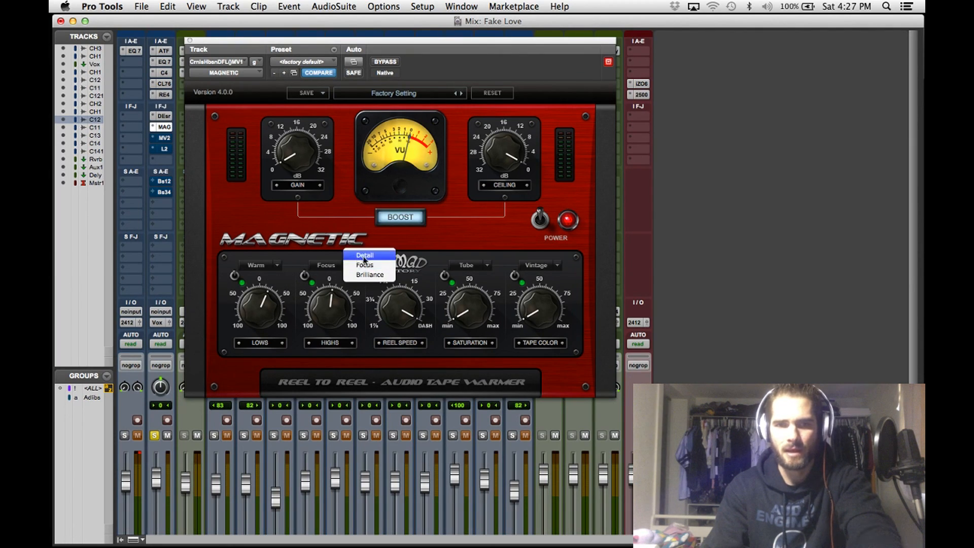
{"action": "left_click", "coordinate": [328, 256]}
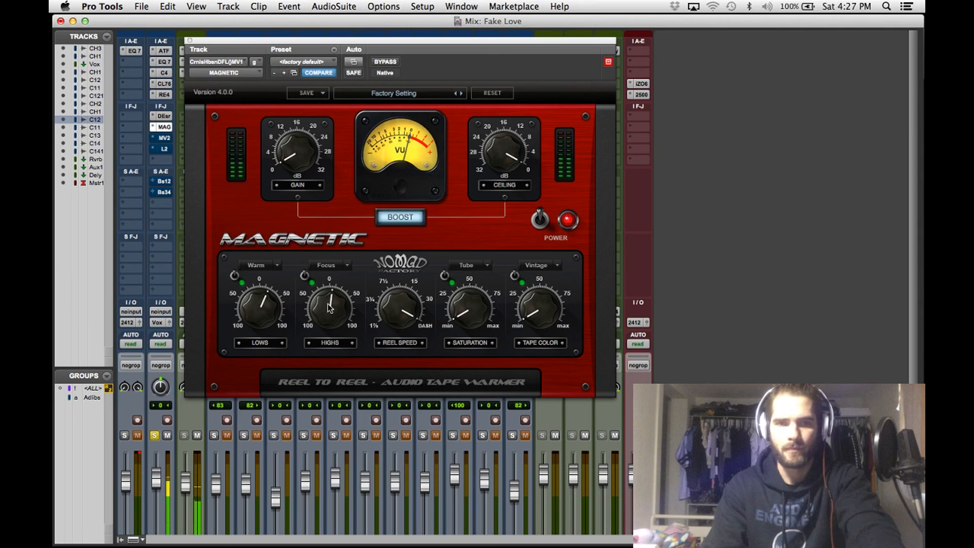
- Audition the Magnetic's highs and lows controls during playback, compare the whole effect with bypass, and close it
{"action": "left_click_drag", "start_coordinate": [327, 303], "coordinate": [334, 296]}
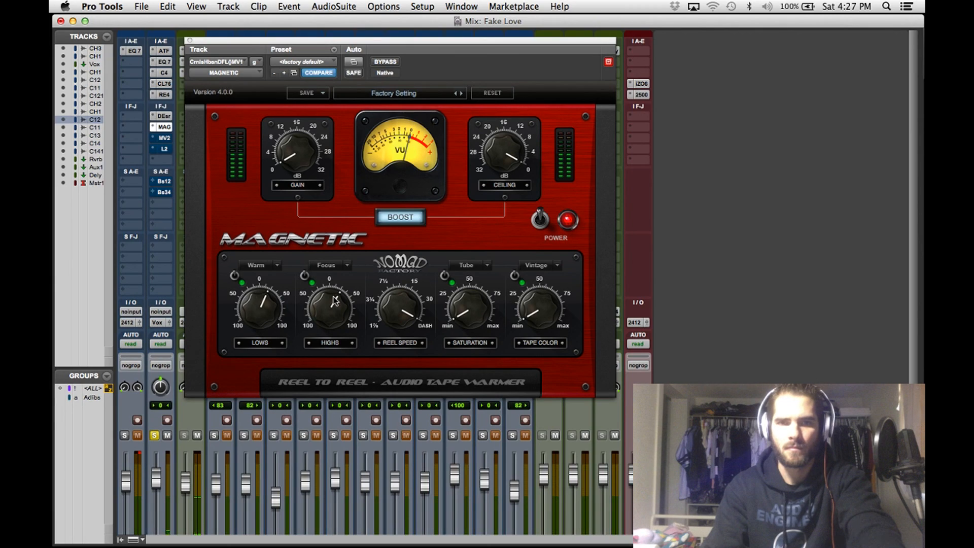
{"action": "left_click_drag", "start_coordinate": [335, 299], "coordinate": [332, 311]}
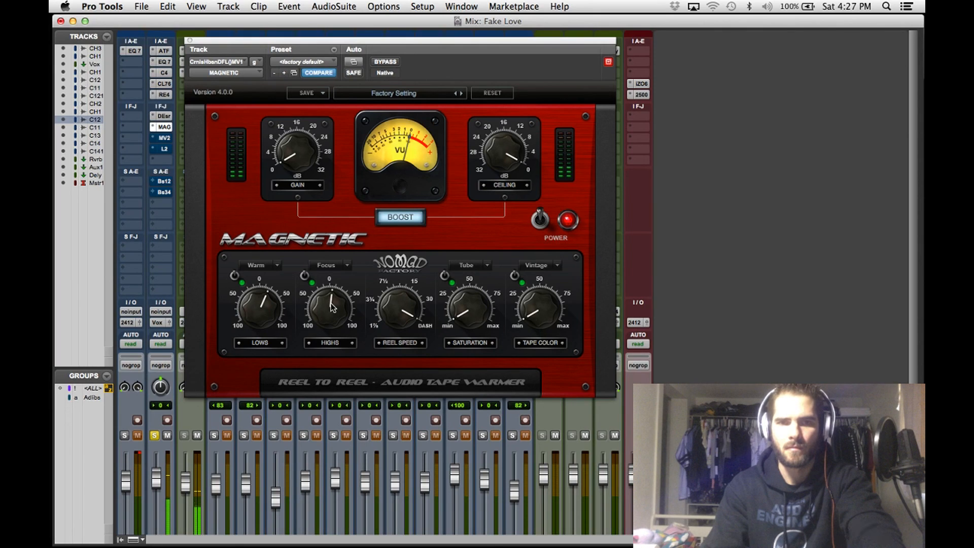
{"action": "left_click_drag", "start_coordinate": [332, 307], "coordinate": [332, 308]}
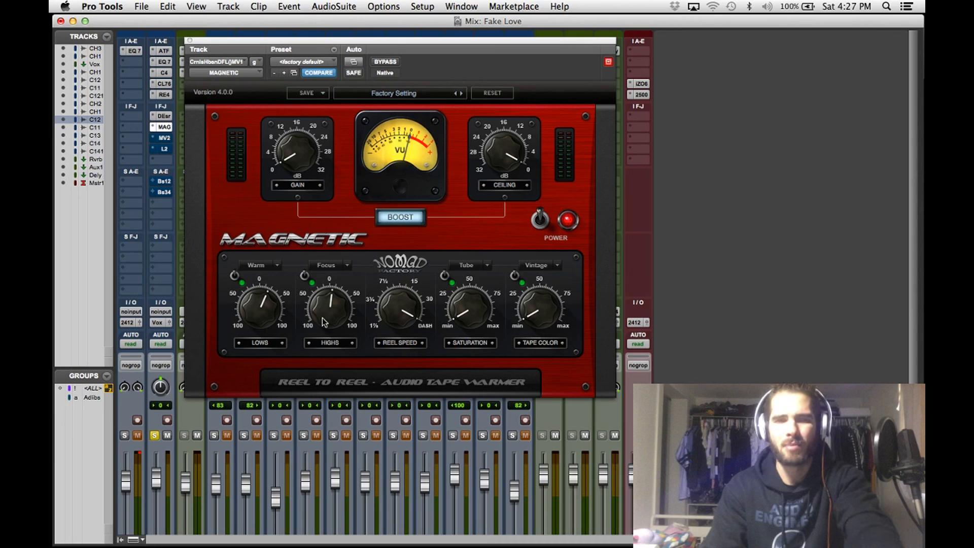
{"action": "left_click", "coordinate": [235, 277]}
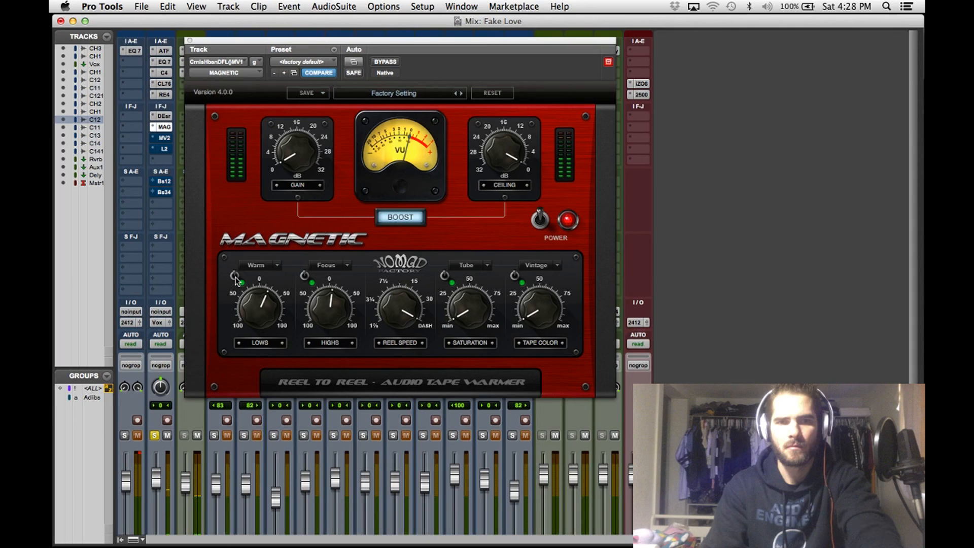
{"action": "left_click", "coordinate": [235, 277]}
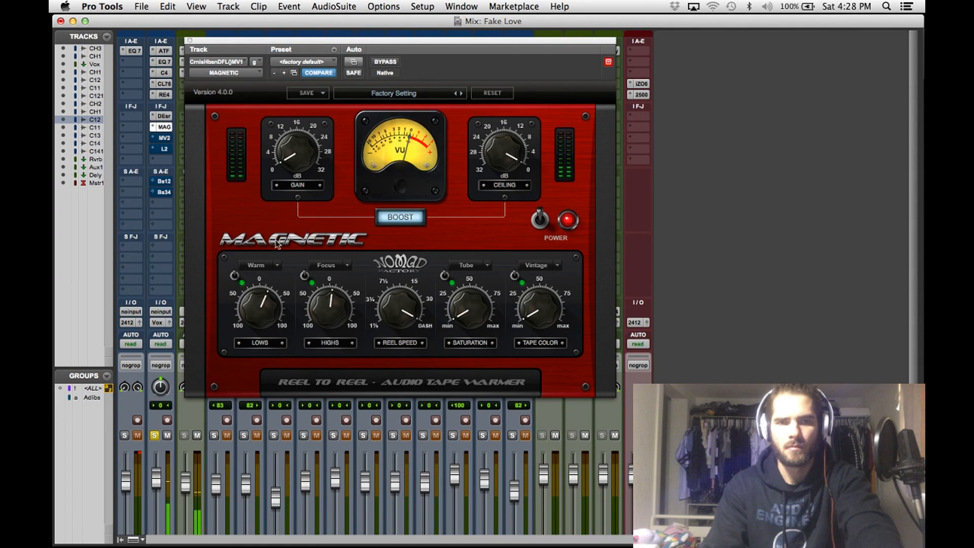
{"action": "left_click", "coordinate": [385, 62]}
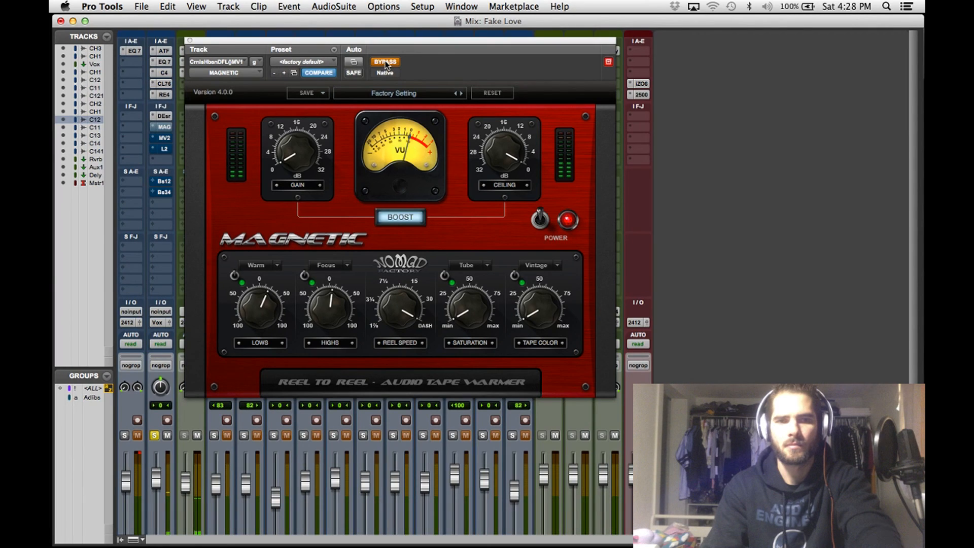
{"action": "left_click", "coordinate": [386, 62]}
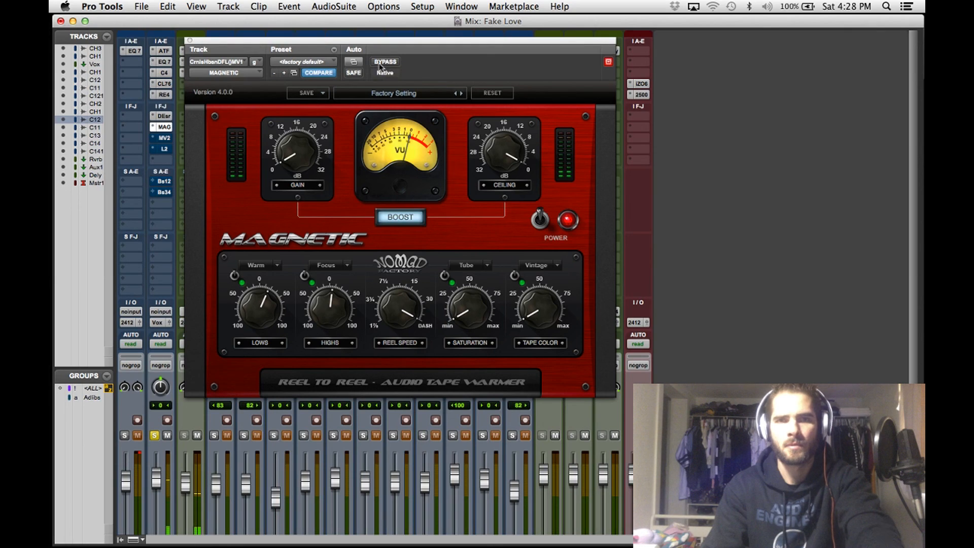
{"action": "left_click", "coordinate": [190, 41]}
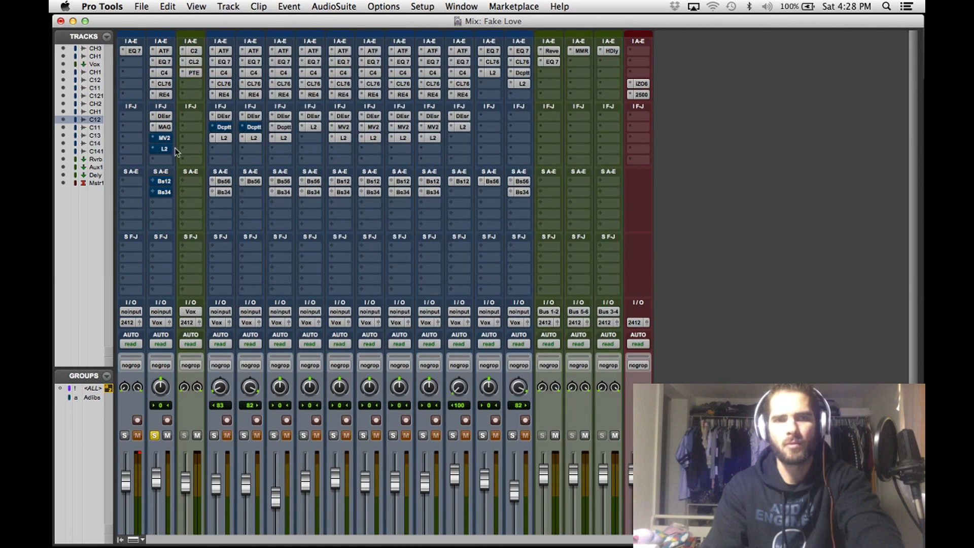
- Enable the MV2 on the main vocal, reset its output clip indicator and set its low level to 12.9
{"action": "left_click", "coordinate": [164, 137]}
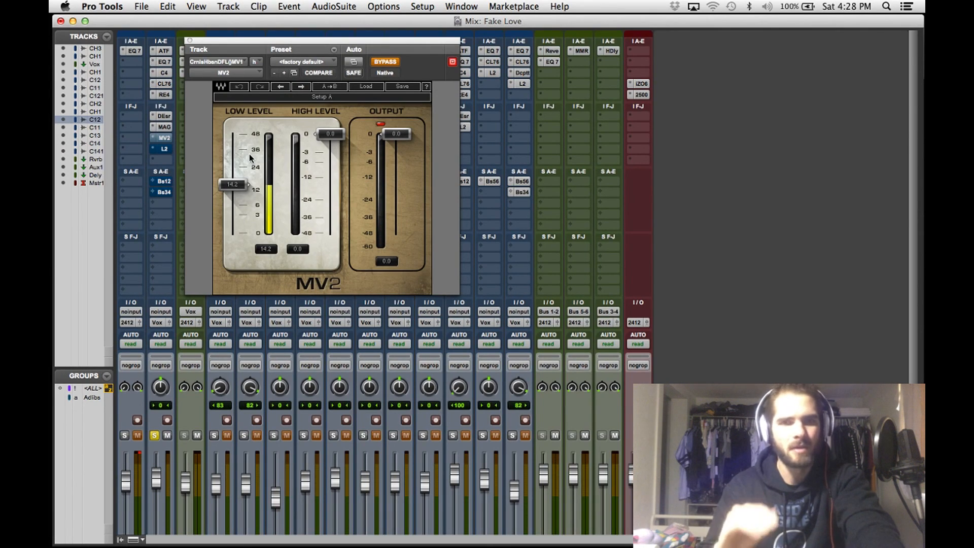
{"action": "left_click", "coordinate": [380, 124]}
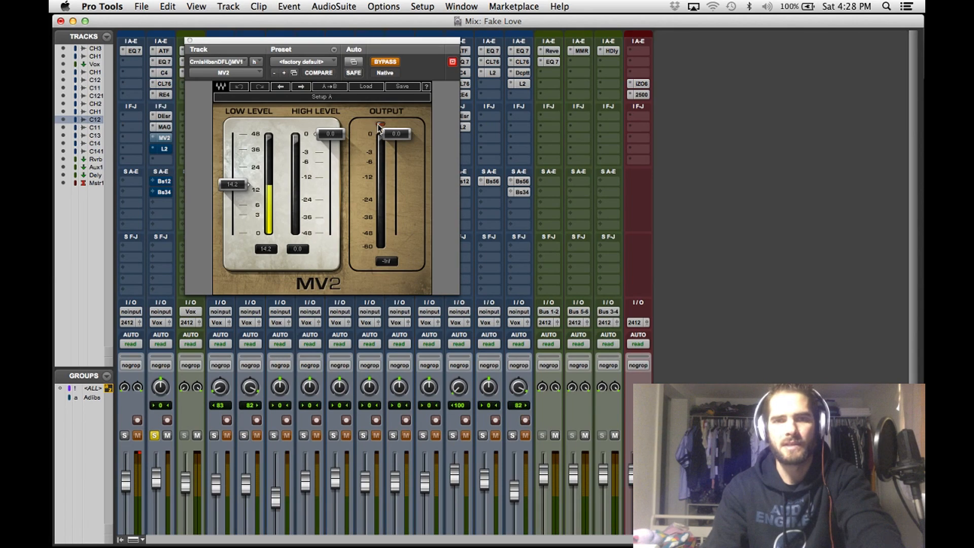
{"action": "left_click", "coordinate": [386, 62]}
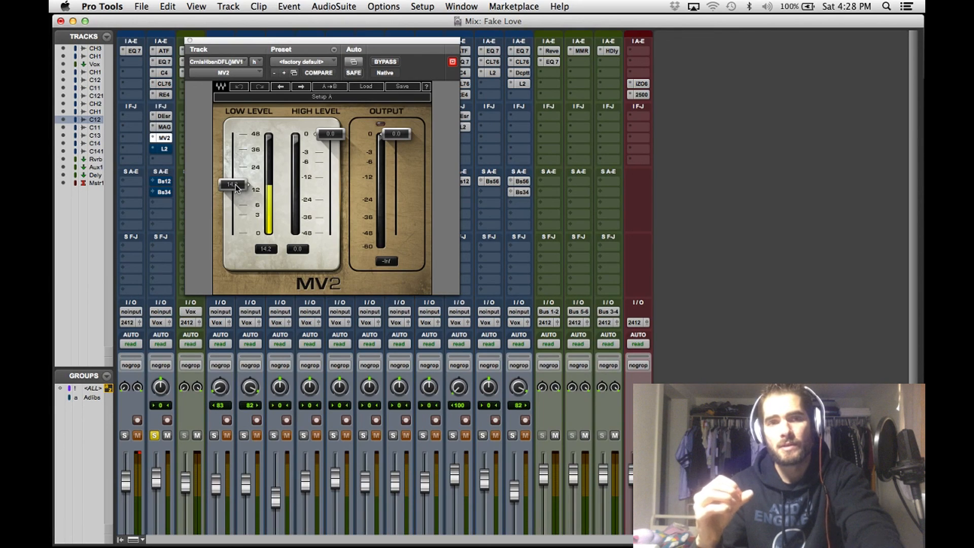
{"action": "mouse_move", "coordinate": [235, 186]}
{"action": "left_mouse_down"}
{"action": "mouse_move", "coordinate": [234, 233]}
{"action": "mouse_move", "coordinate": [234, 187]}
{"action": "left_mouse_up"}
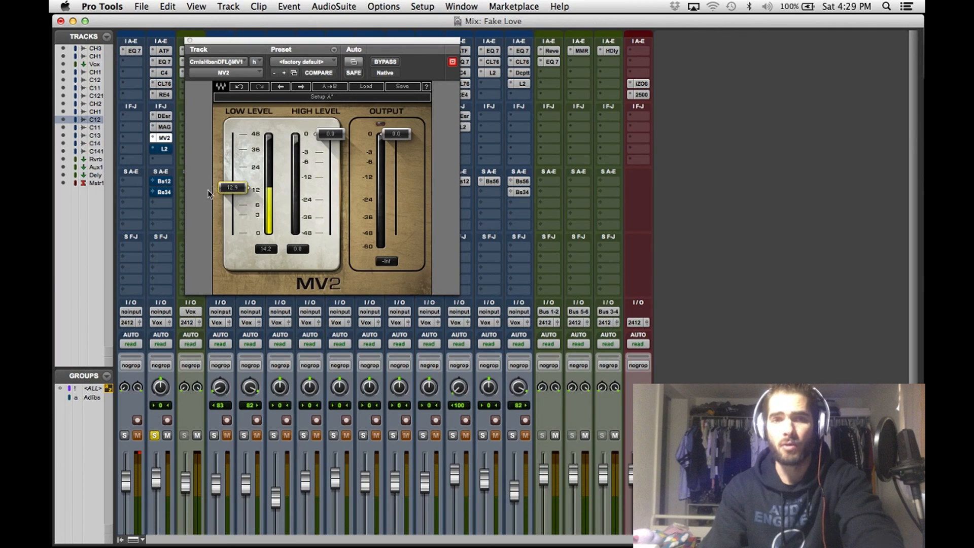
{"action": "left_click", "coordinate": [164, 138]}
- Open the main vocal's L2 Ultramaximizer and move its linked threshold and output ceiling to -5.9 and -5.8 during playback
{"action": "left_click", "coordinate": [164, 149]}
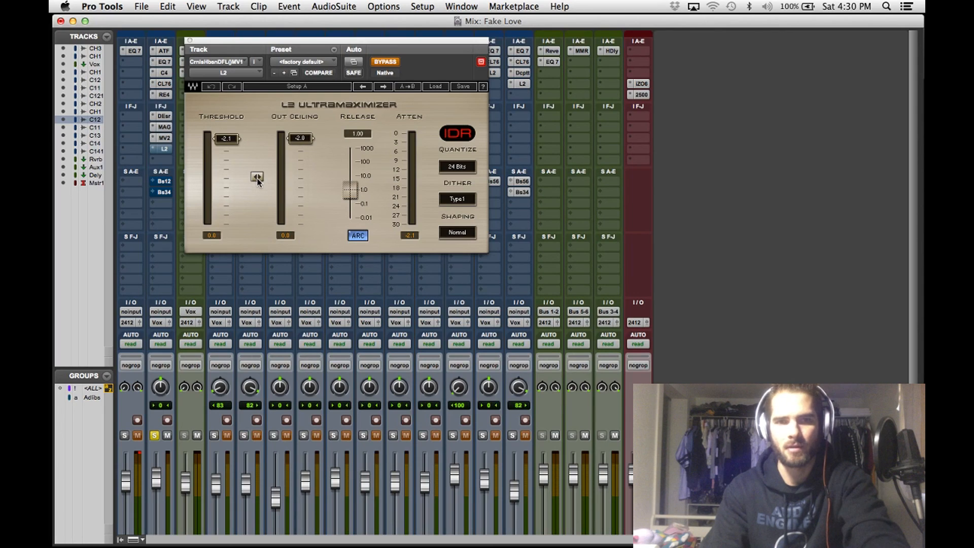
{"action": "key", "text": "space"}
{"action": "left_click_drag", "start_coordinate": [257, 176], "coordinate": [257, 171]}
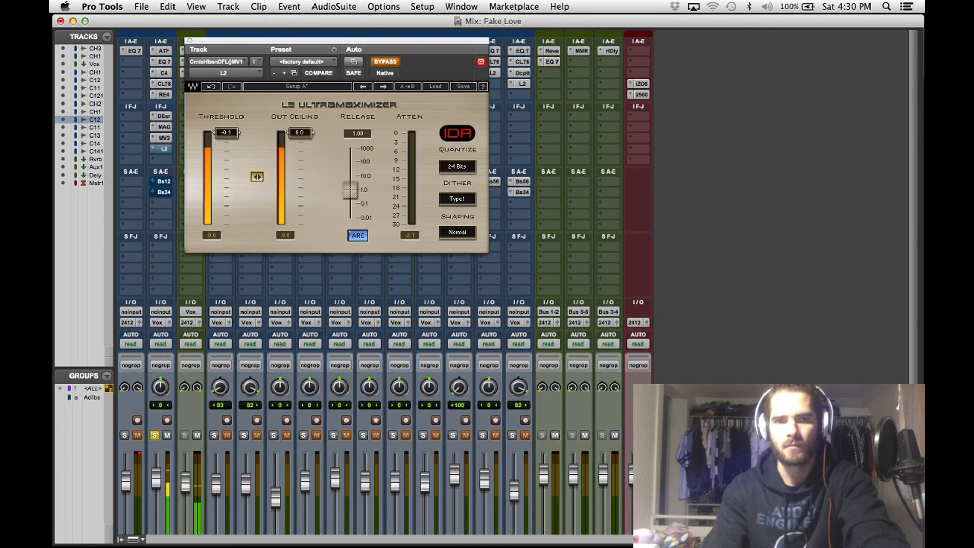
{"action": "left_click_drag", "start_coordinate": [257, 180], "coordinate": [258, 190]}
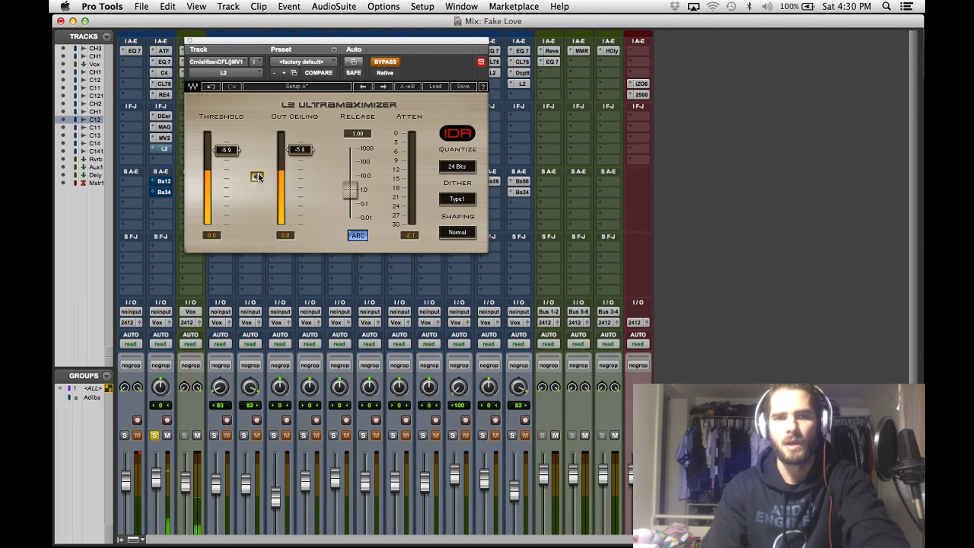
{"action": "key", "text": "space"}
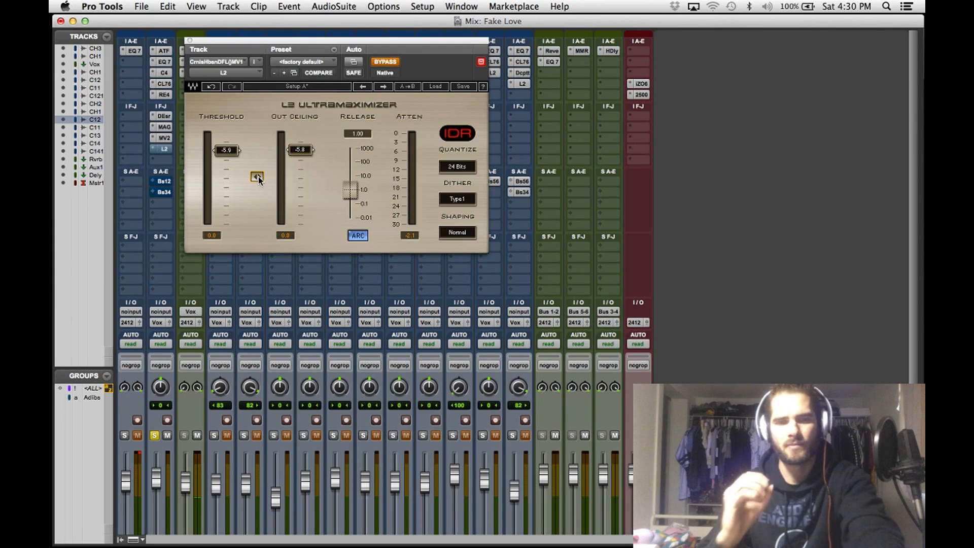